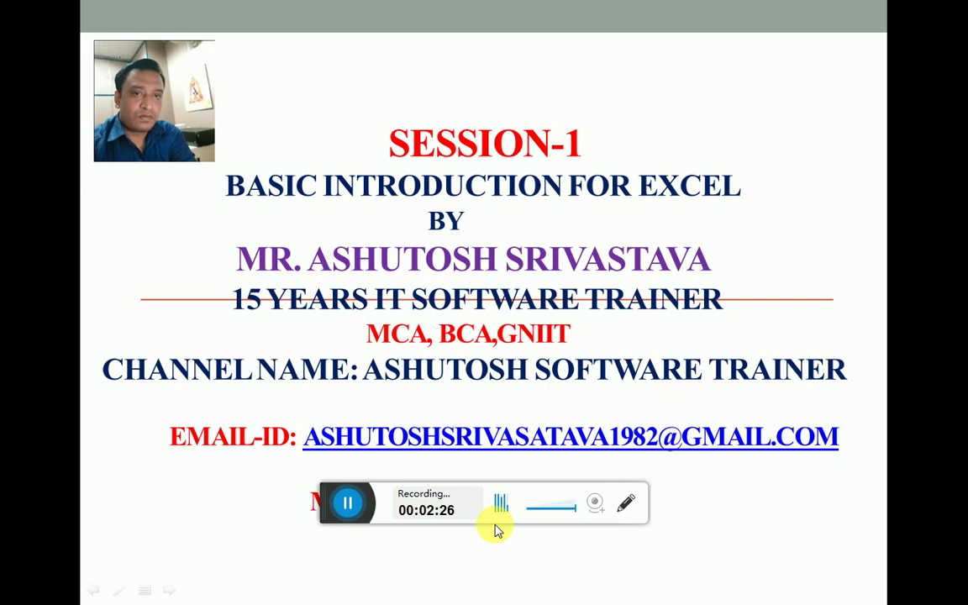
# Step: Open the Windows Run dialog over the PowerPoint Session-1 title slide
pyautogui.press('super+r')
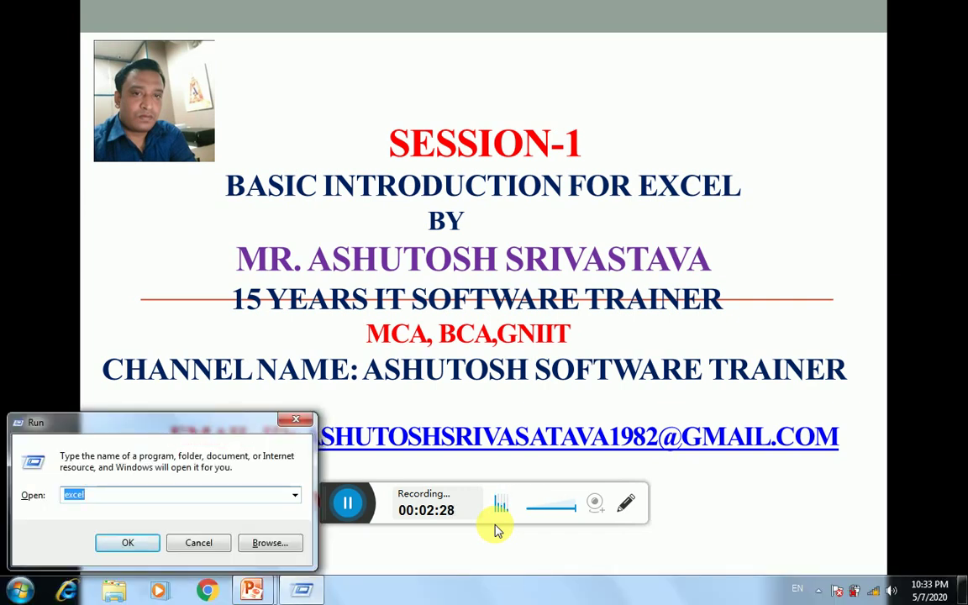
# Step: Launch Notepad from Run and set its font to Lucida Console size 20
pyautogui.write('notepad')
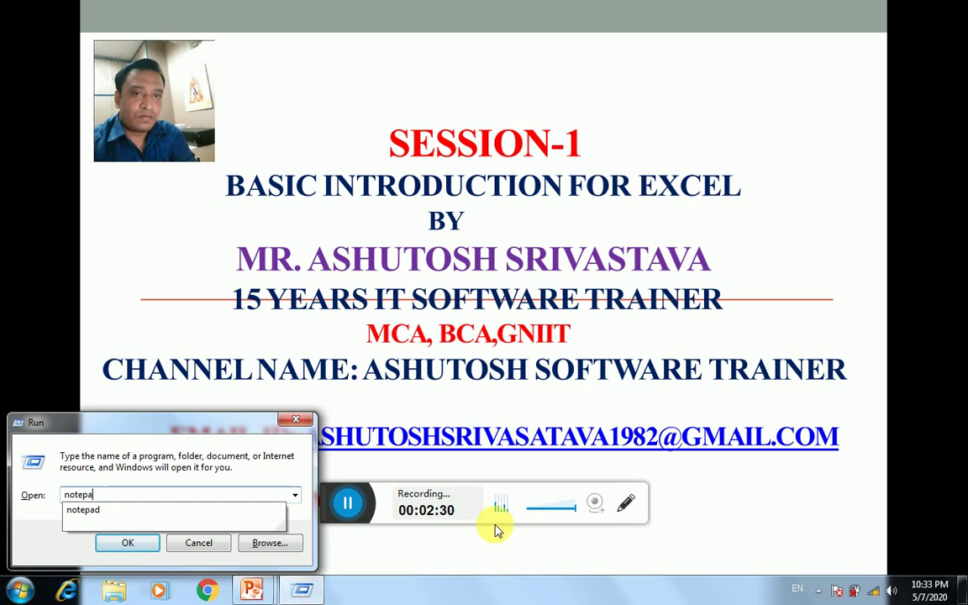
pyautogui.press('Return')
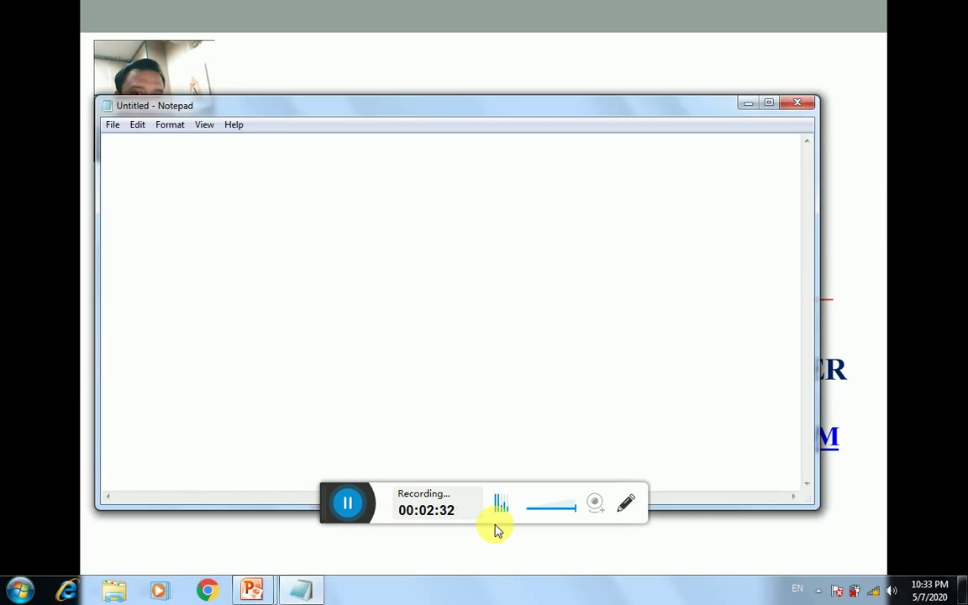
pyautogui.click(168, 126)
pyautogui.click(185, 161)
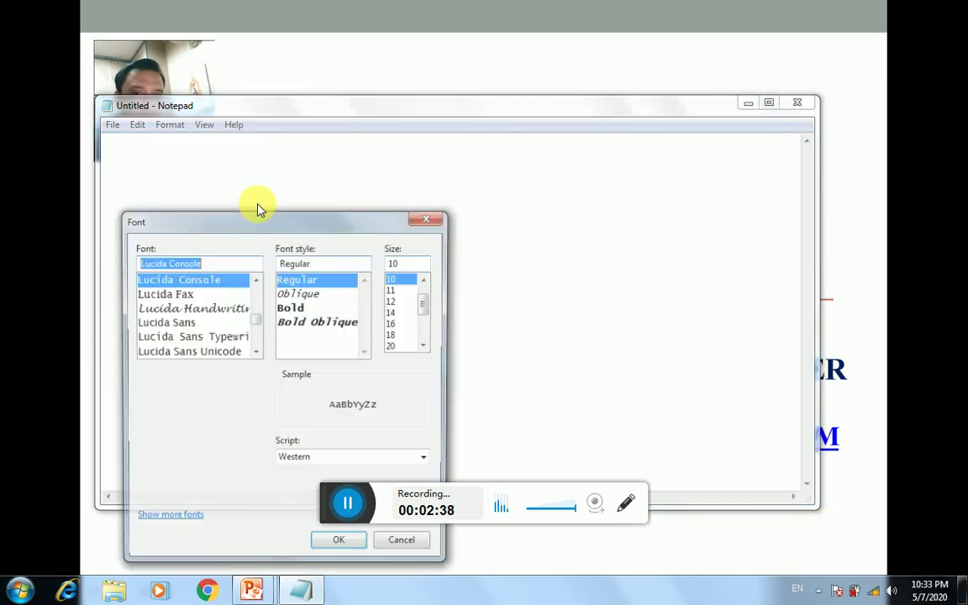
pyautogui.click(396, 345)
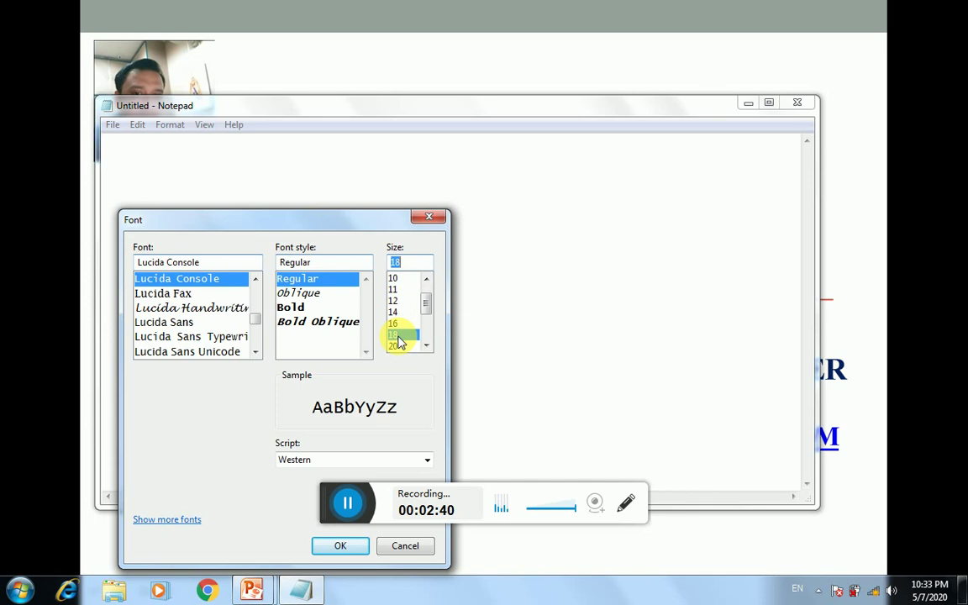
pyautogui.click(340, 546)
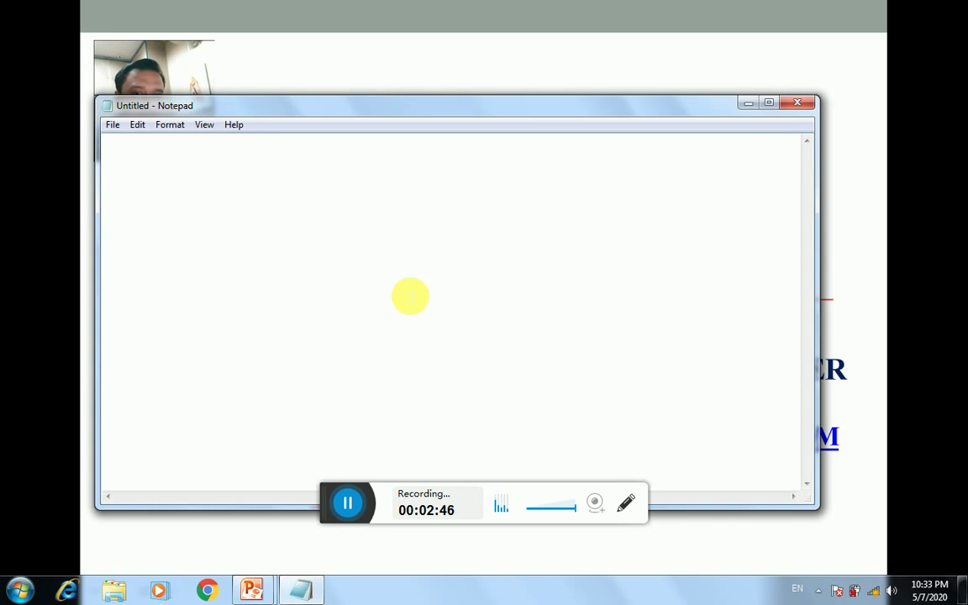
# Step: Type 'Ist Method: Start----All Program---MS-Office---MS-Excel' and 'IInd Method: Window + R---Excel----Ok'
pyautogui.write('I')
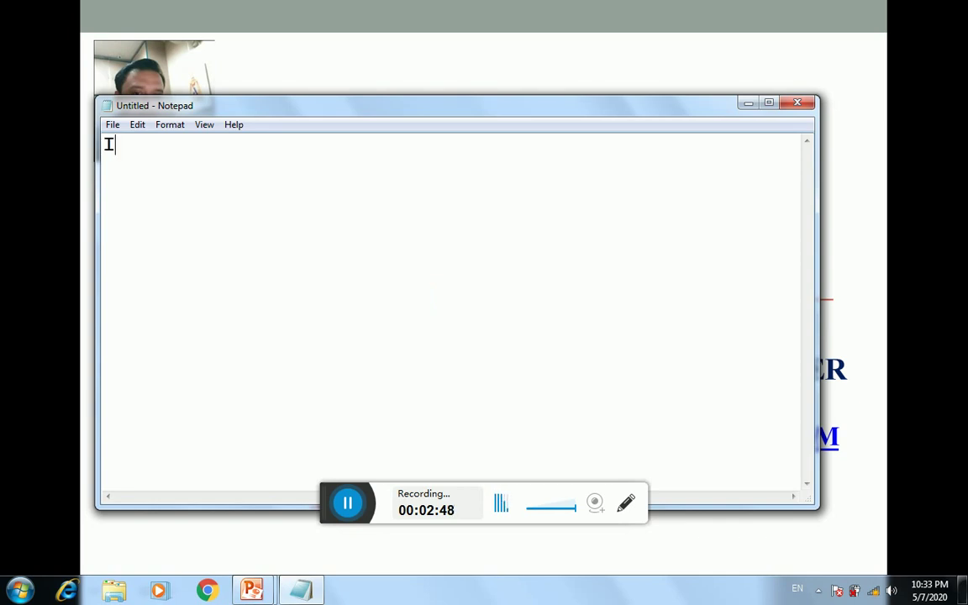
pyautogui.write('st M')
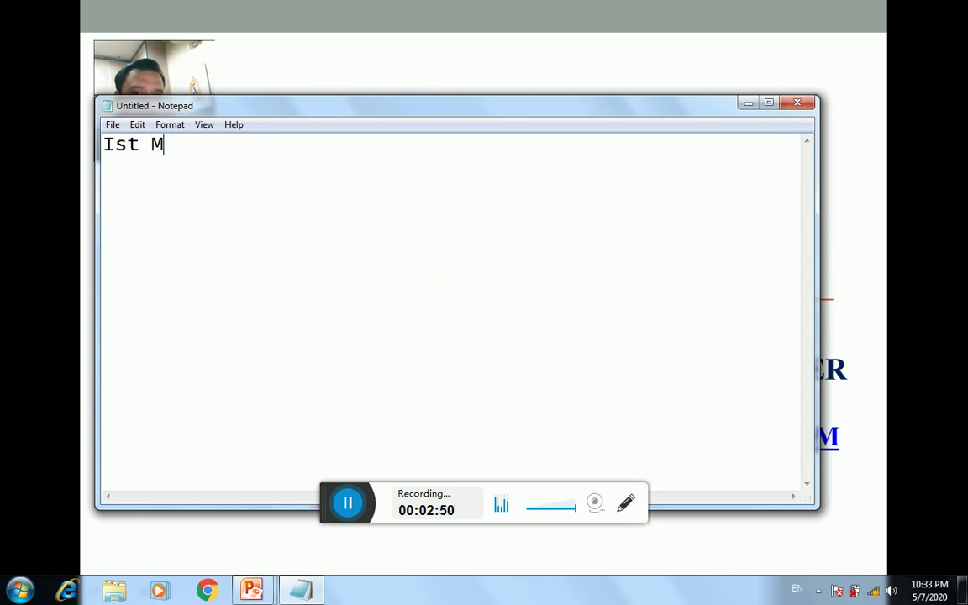
pyautogui.write('ethod: ')
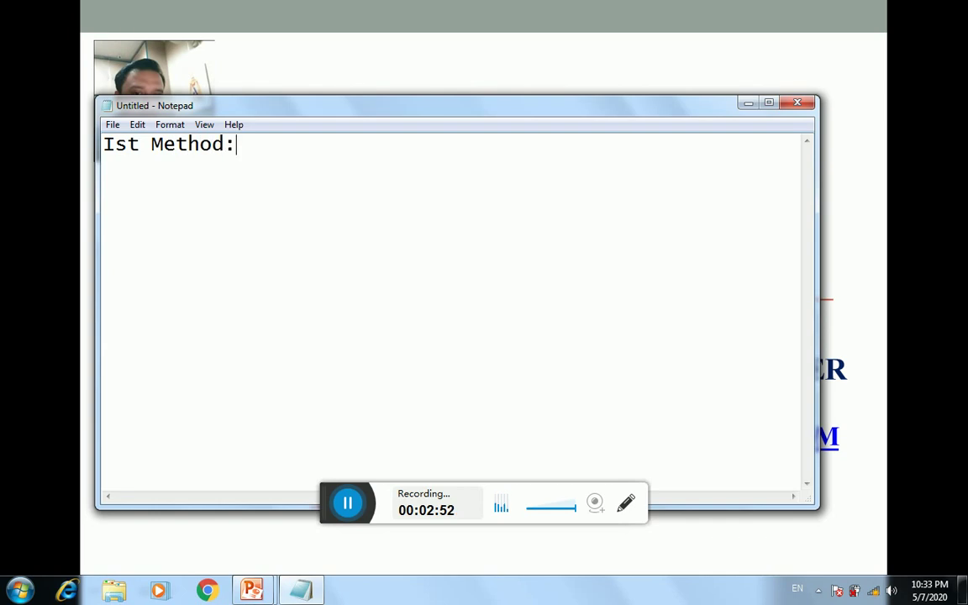
pyautogui.write('St')
pyautogui.write('art')
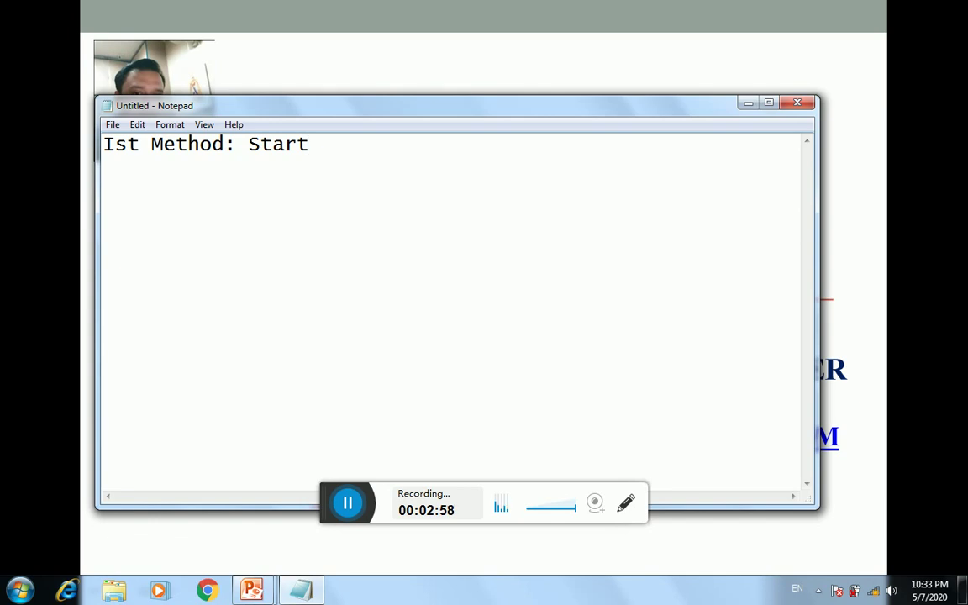
pyautogui.write('----')
pyautogui.write('App')
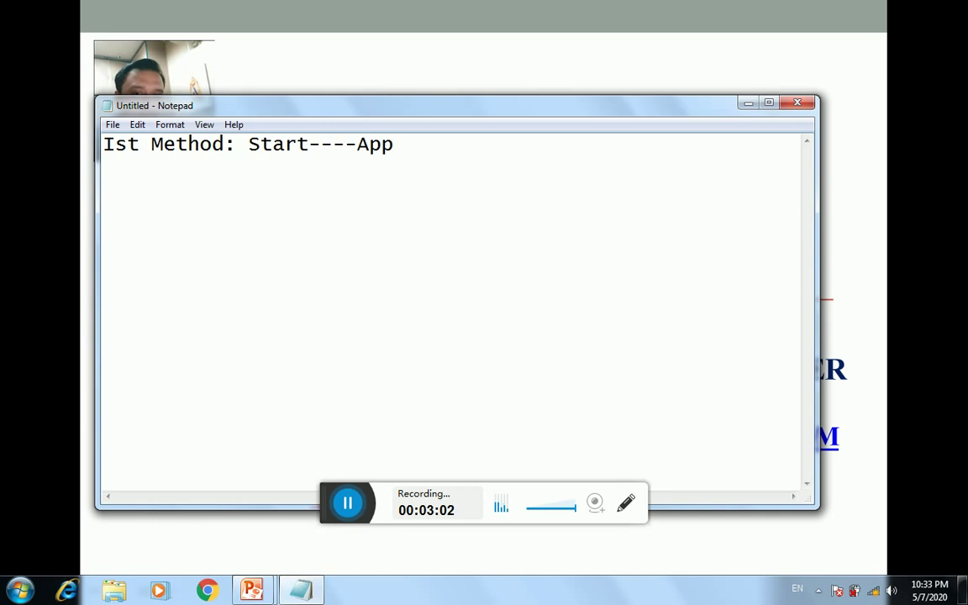
pyautogui.press('BackSpace')
pyautogui.press('BackSpace')
pyautogui.write('ll ')
pyautogui.write('Program-')
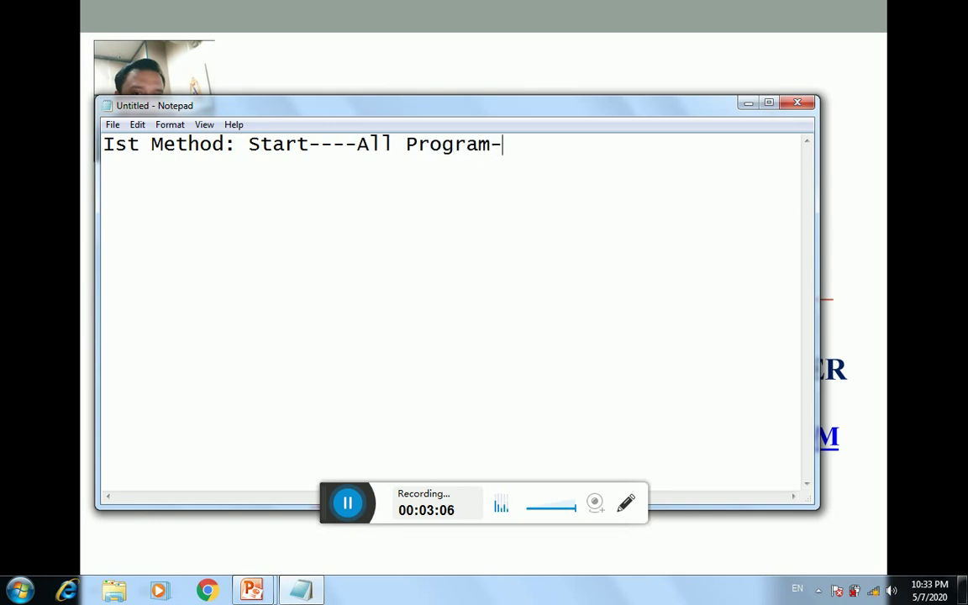
pyautogui.write('--MS-')
pyautogui.write('Off')
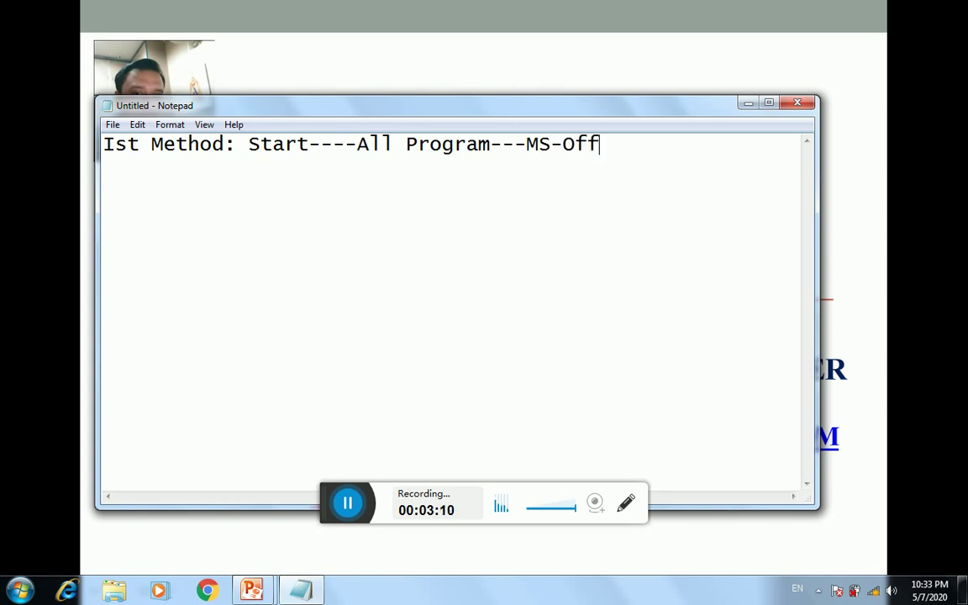
pyautogui.write('ice')
pyautogui.write('---MS')
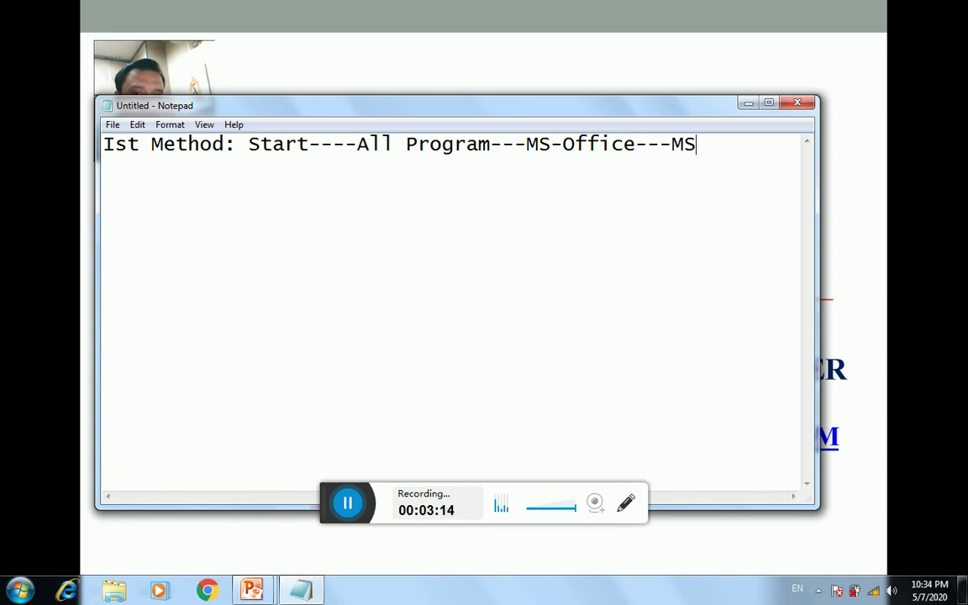
pyautogui.write('-Excel')
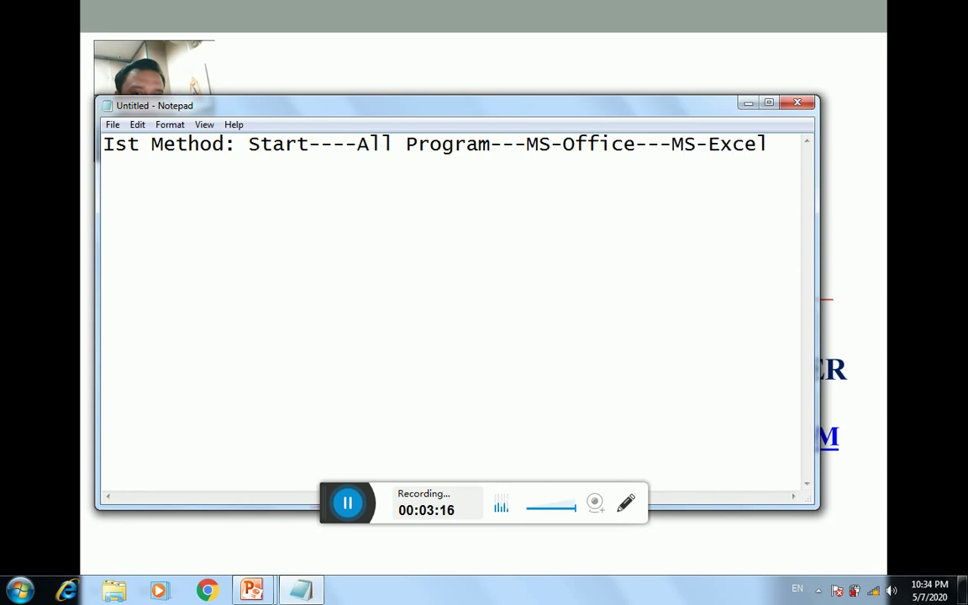
pyautogui.press('Return')
pyautogui.press('Return')
pyautogui.write('II')
pyautogui.write('nd ')
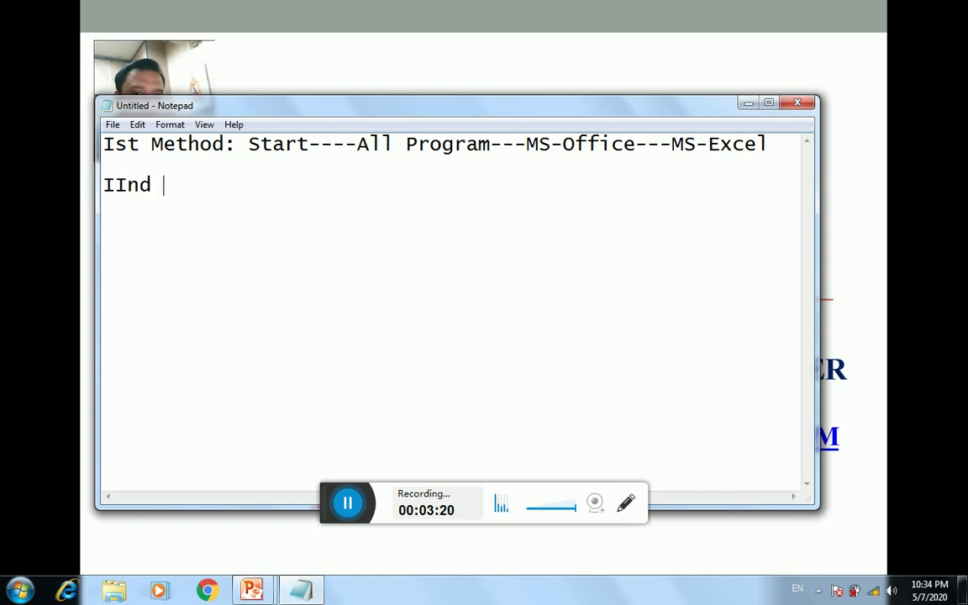
pyautogui.write('Method')
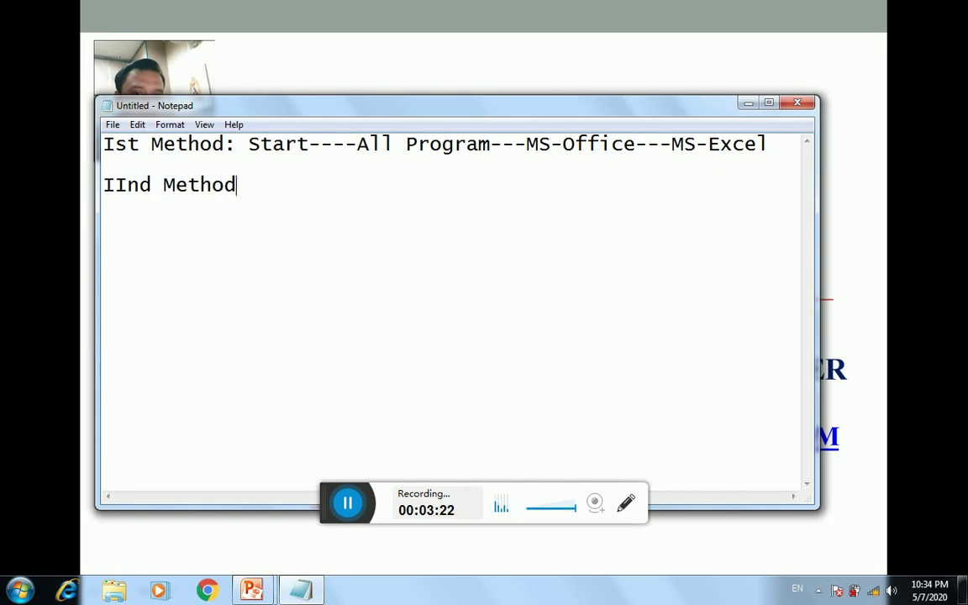
pyautogui.write(': W')
pyautogui.write('indow')
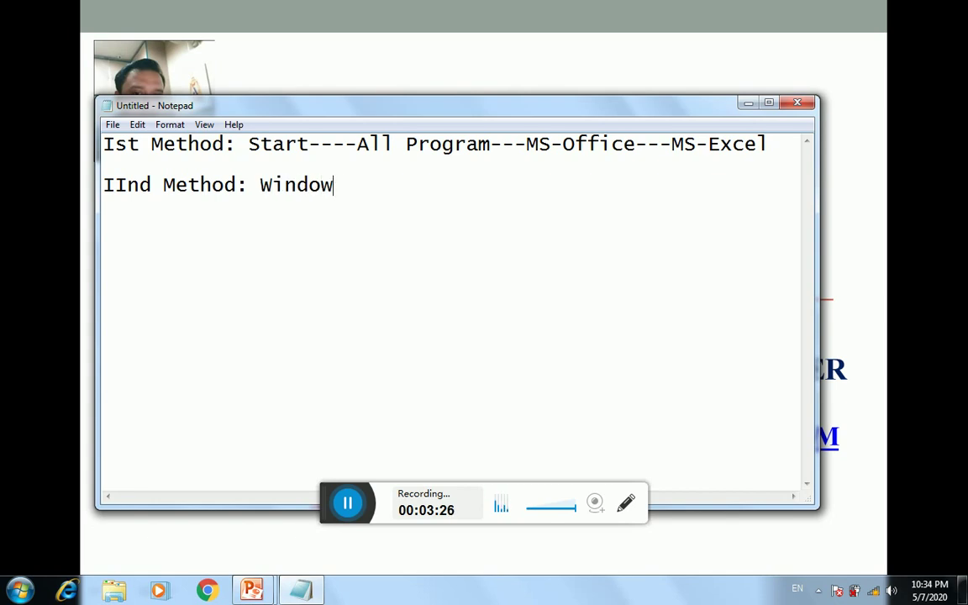
pyautogui.write(' + R')
pyautogui.write('-')
pyautogui.write('--Exc')
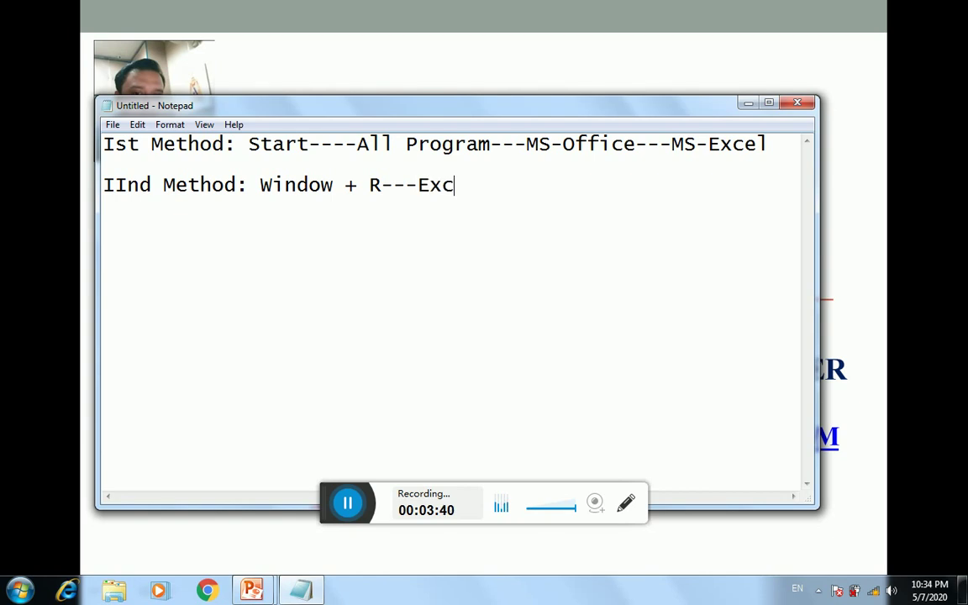
pyautogui.write('el----O')
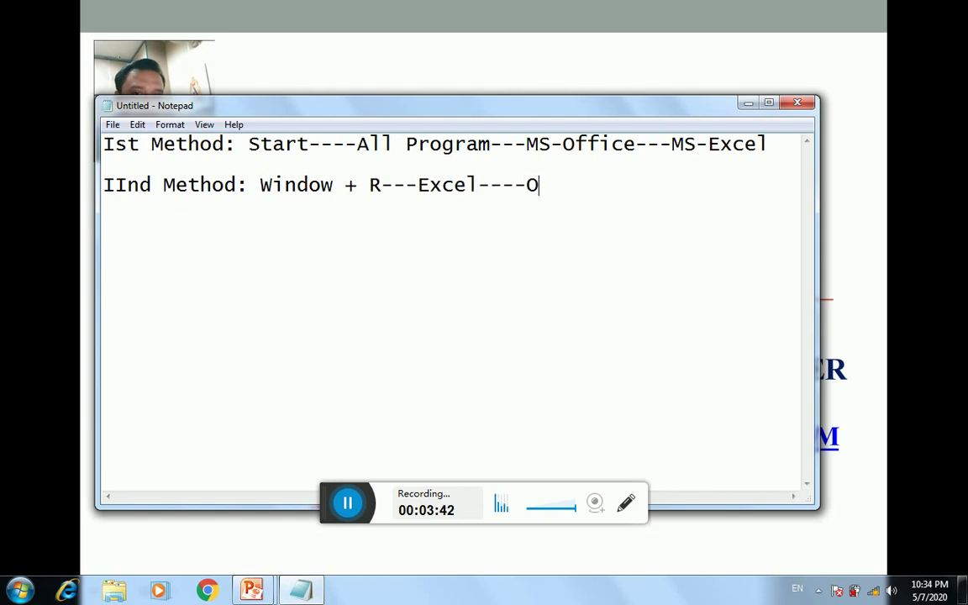
pyautogui.write('k')
# Step: Launch Excel by running 'excel' from Run, then toggle italic on and off in A1
pyautogui.press('super+r')
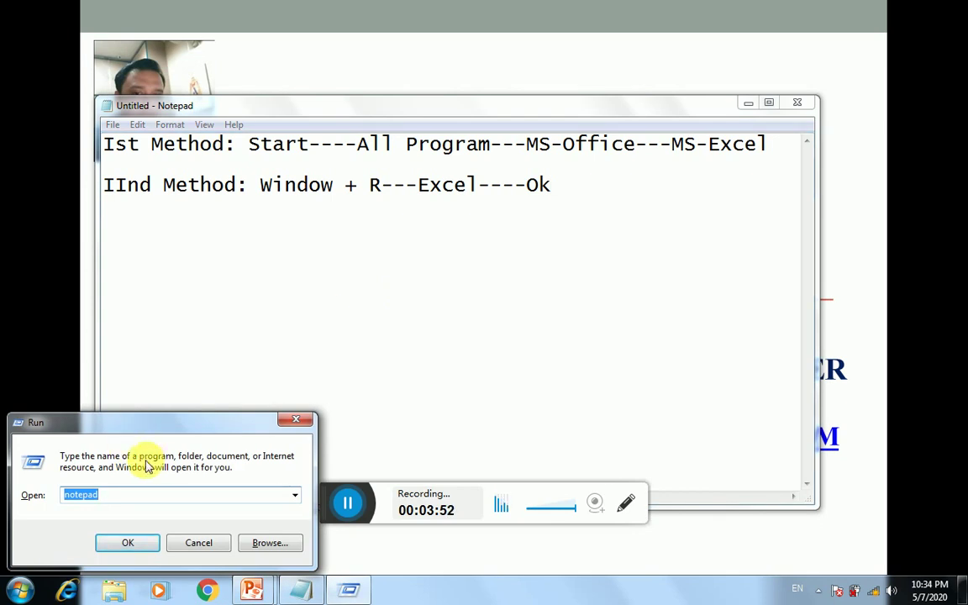
pyautogui.write('excel')
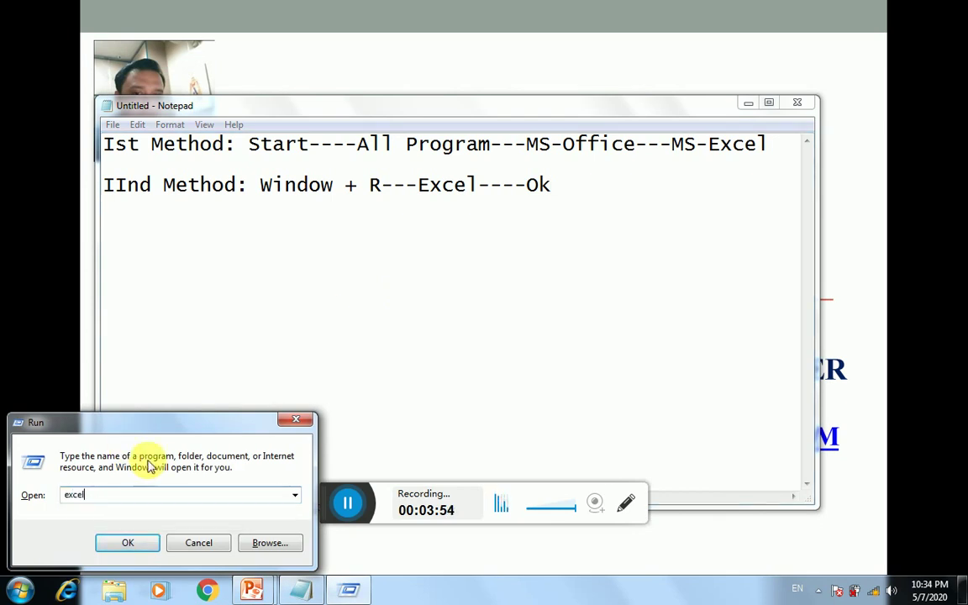
pyautogui.click(127, 542)
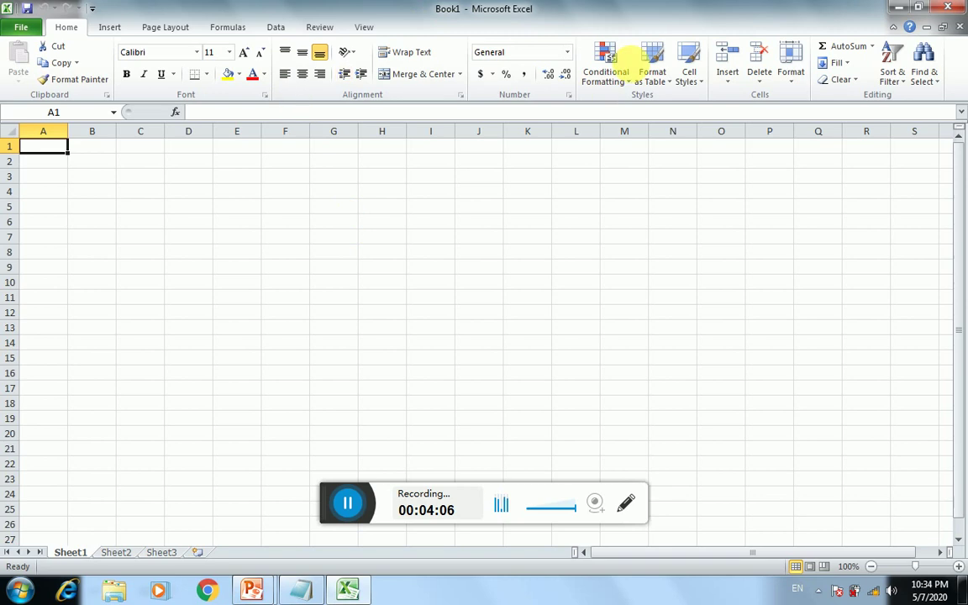
pyautogui.hotkey('ctrl', 'i')
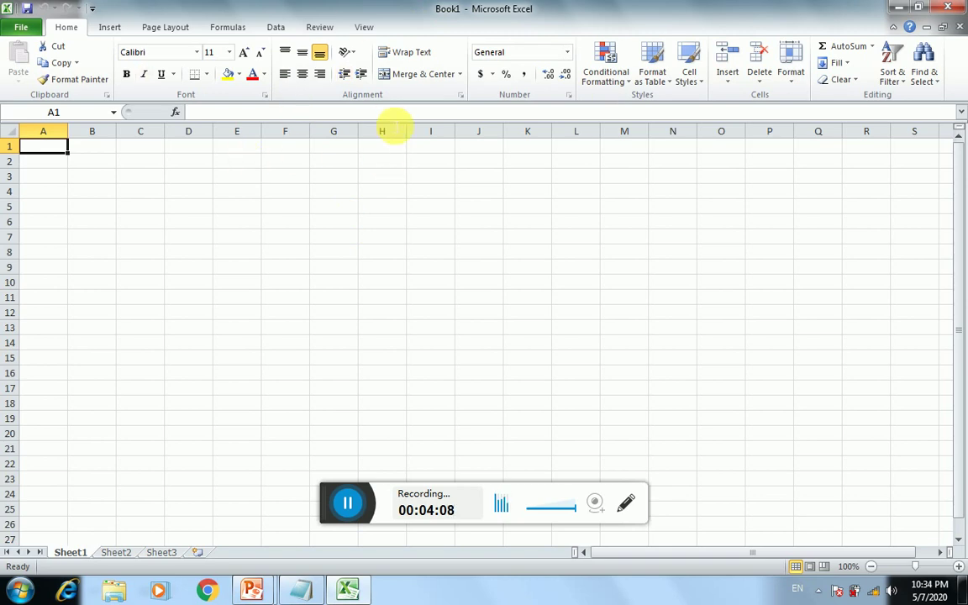
pyautogui.hotkey('ctrl', 'i')
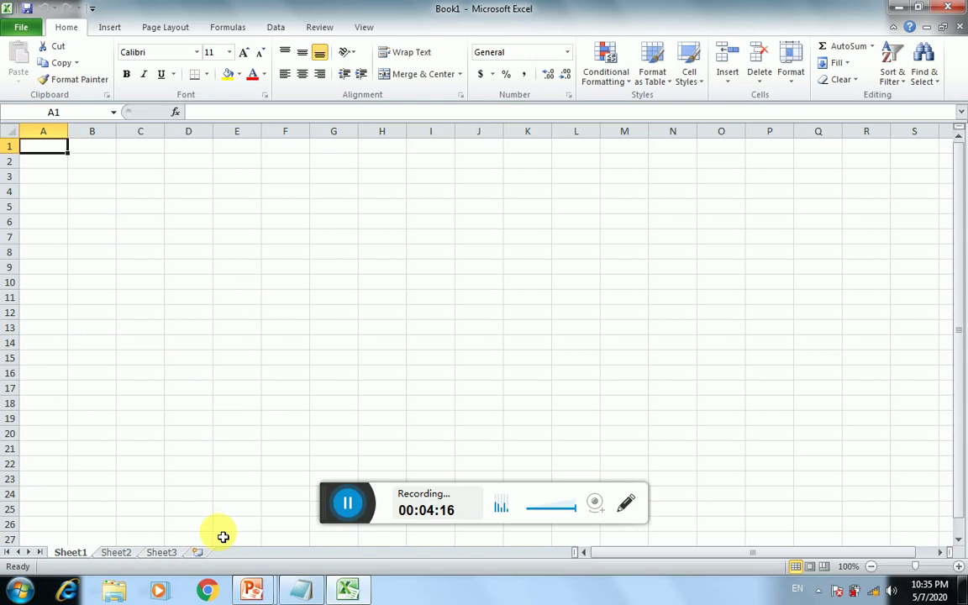
# Step: Add four worksheets, Sheet4 through Sheet7, then return to Sheet1
pyautogui.click(197, 552)
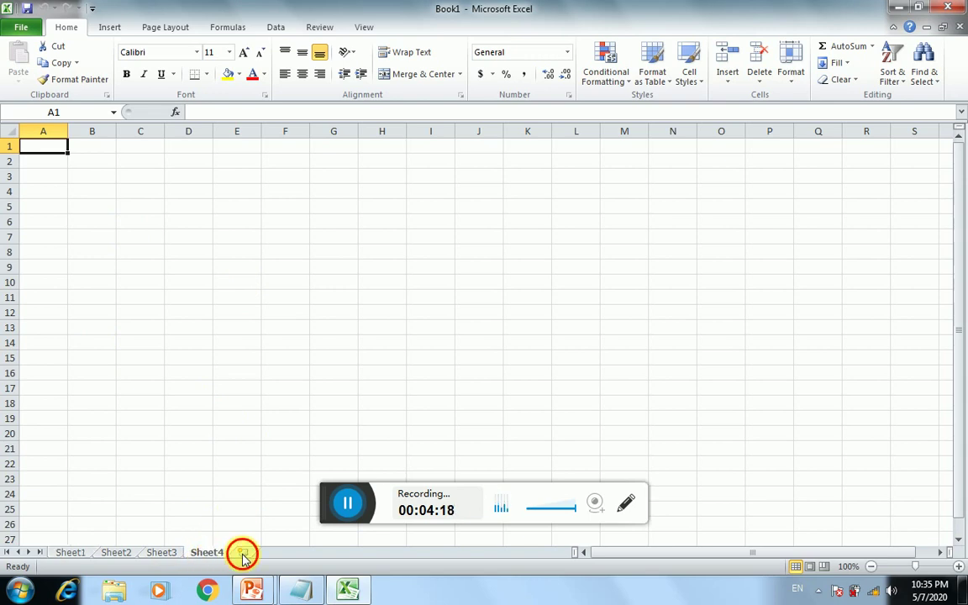
pyautogui.click(242, 553)
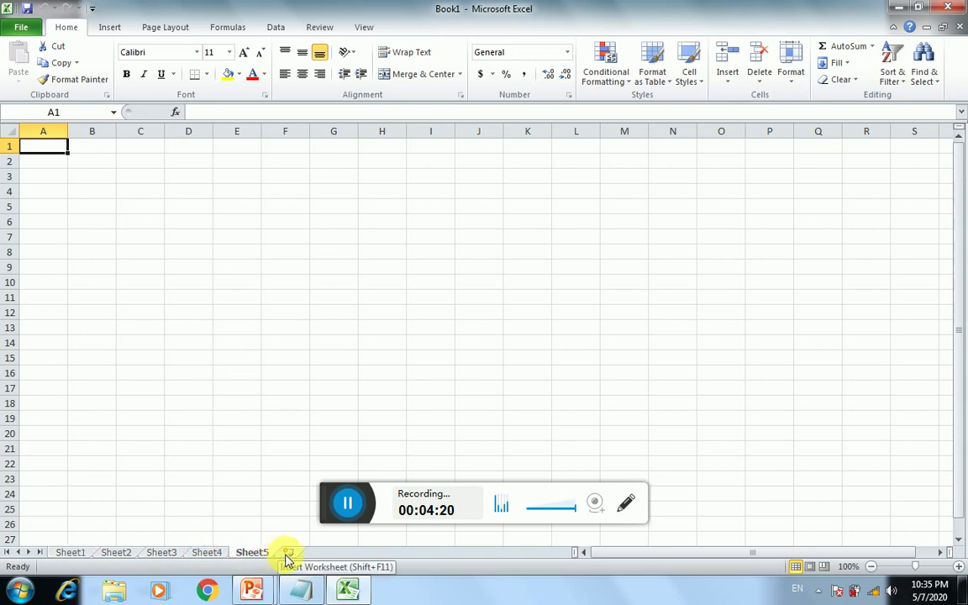
pyautogui.click(286, 555)
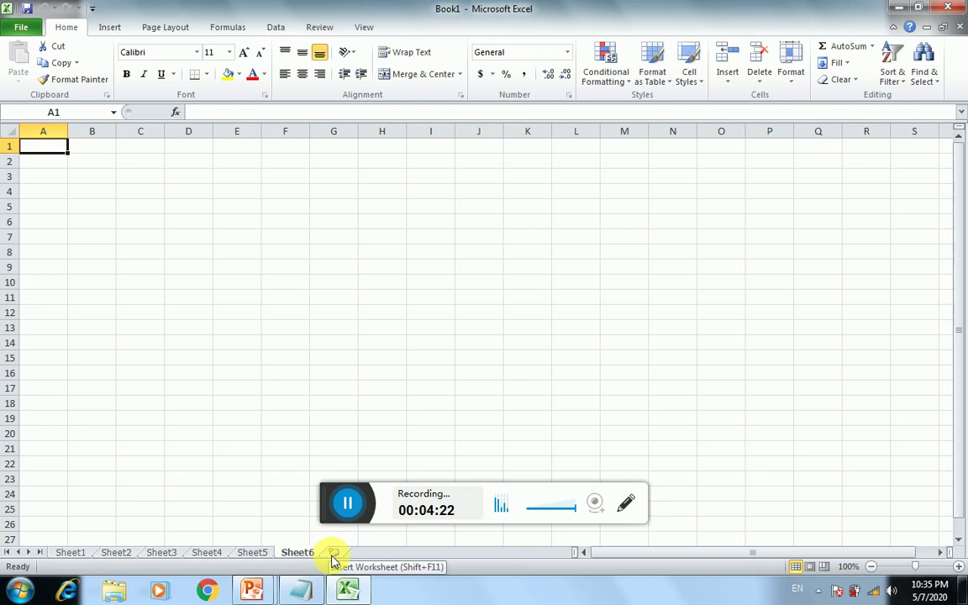
pyautogui.click(331, 554)
pyautogui.click(70, 553)
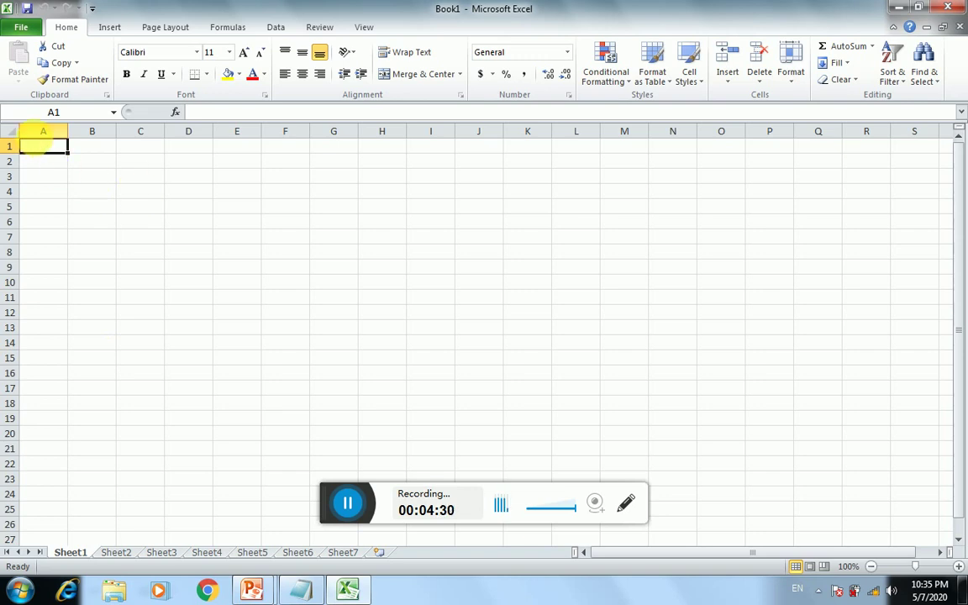
# Step: Demonstrate selecting whole columns A, B, F and rows 1, 5, 7, ending on cell C8
pyautogui.click(42, 131)
pyautogui.moveTo(74, 155); pyautogui.dragTo(126, 139)
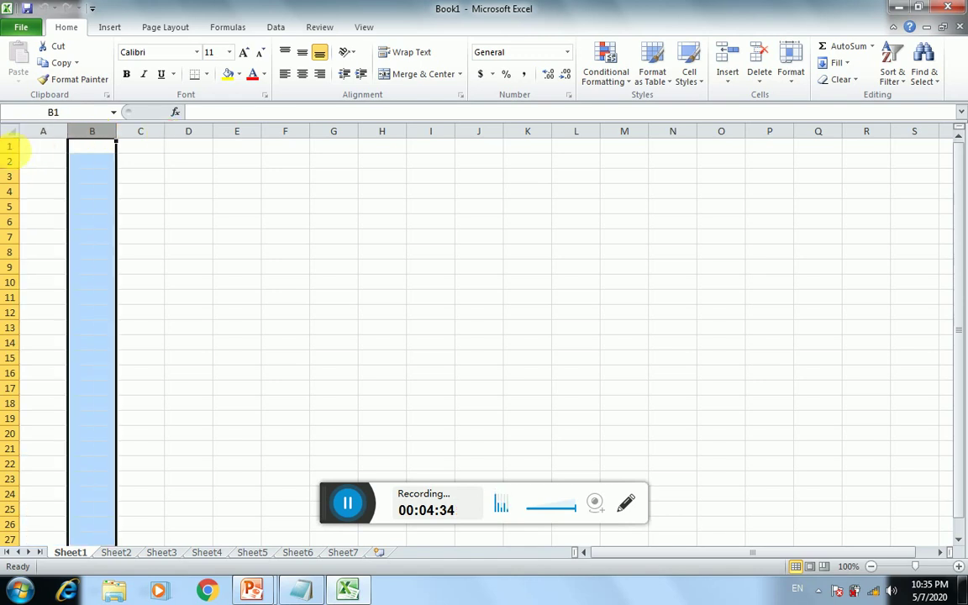
pyautogui.click(9, 176)
pyautogui.moveTo(17, 185)
pyautogui.mouseDown()
pyautogui.moveTo(22, 212)
pyautogui.moveTo(10, 245)
pyautogui.mouseUp()
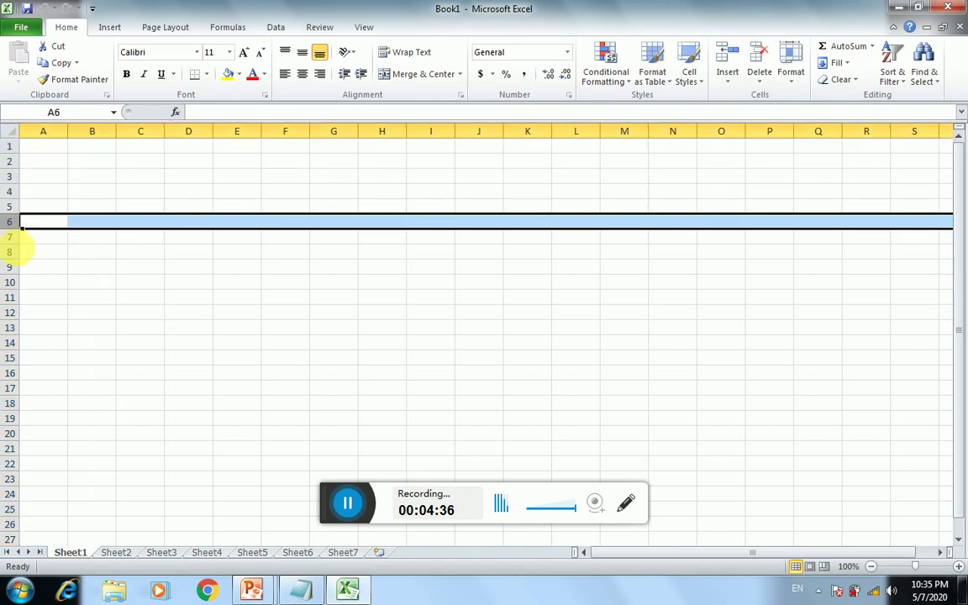
pyautogui.click(53, 134)
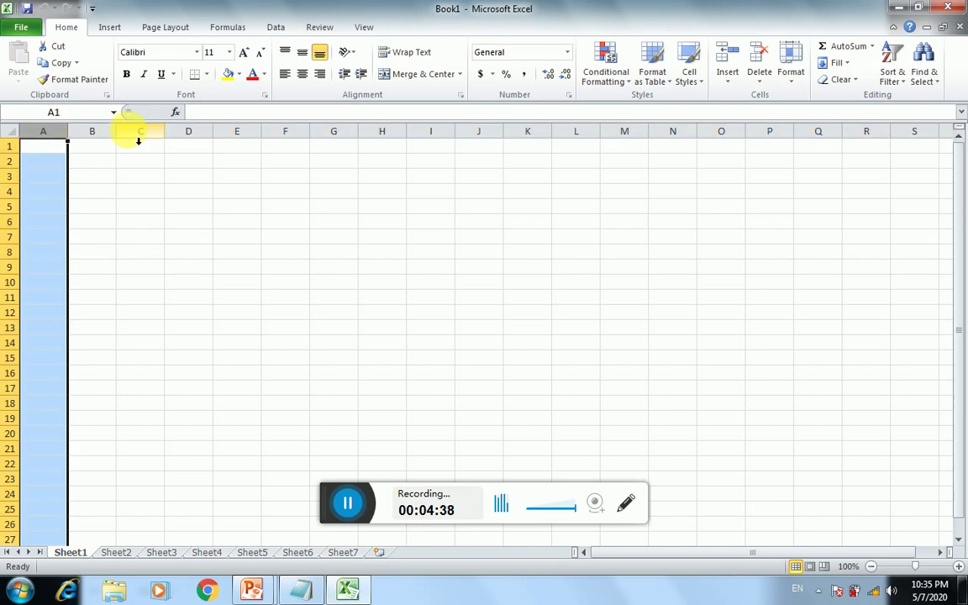
pyautogui.moveTo(136, 136); pyautogui.dragTo(336, 143)
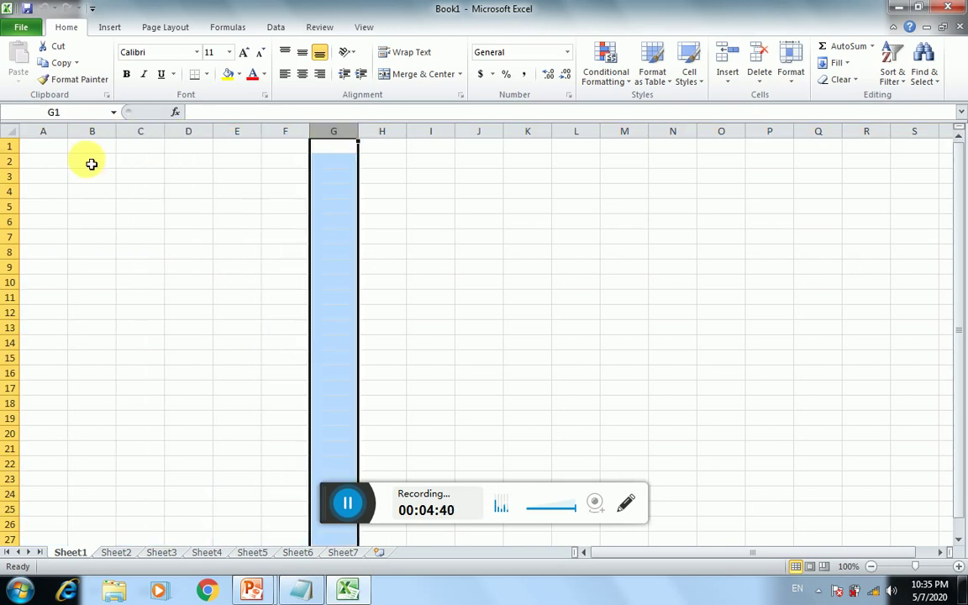
pyautogui.click(11, 147)
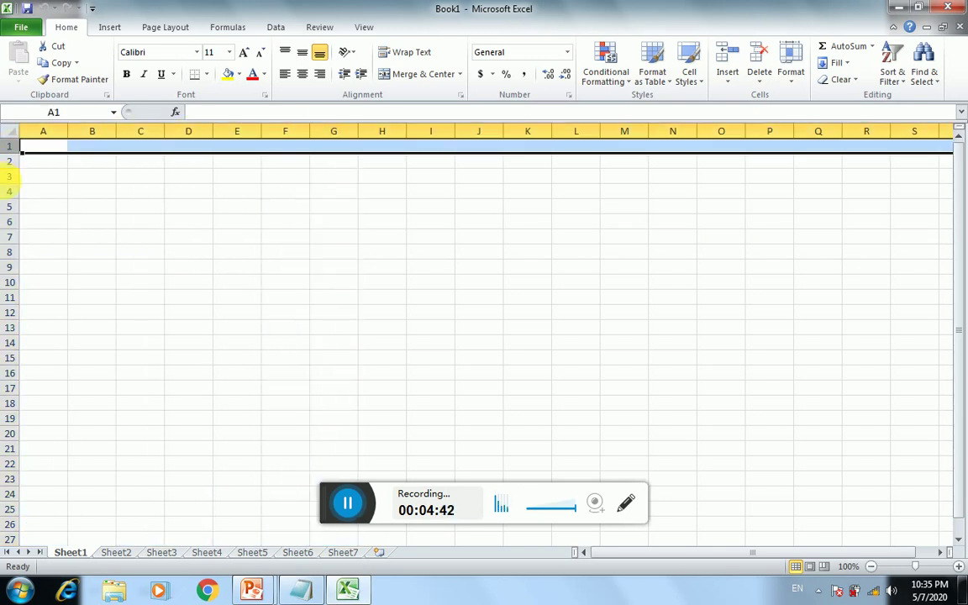
pyautogui.click(12, 205)
pyautogui.click(17, 237)
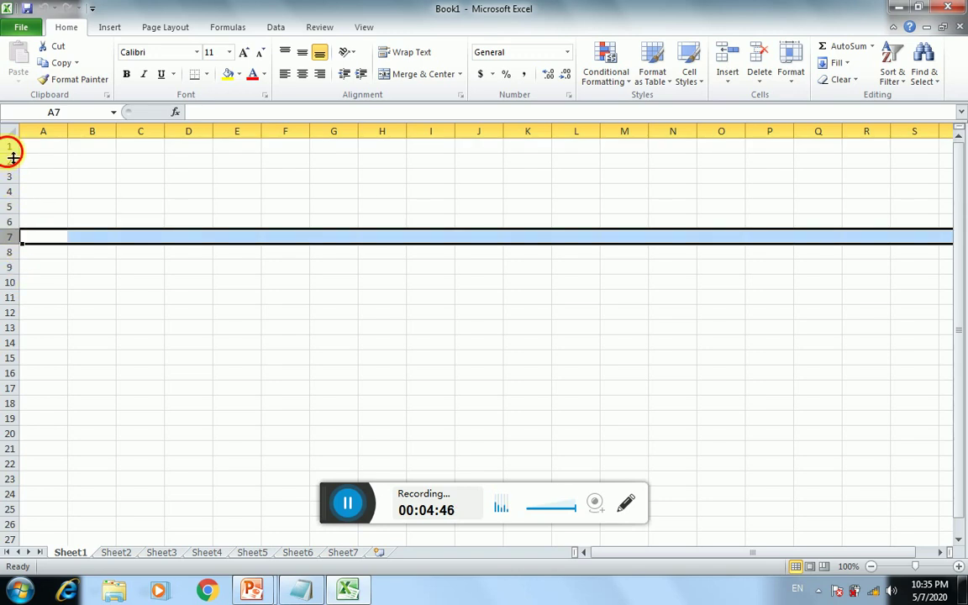
pyautogui.click(46, 131)
pyautogui.click(134, 252)
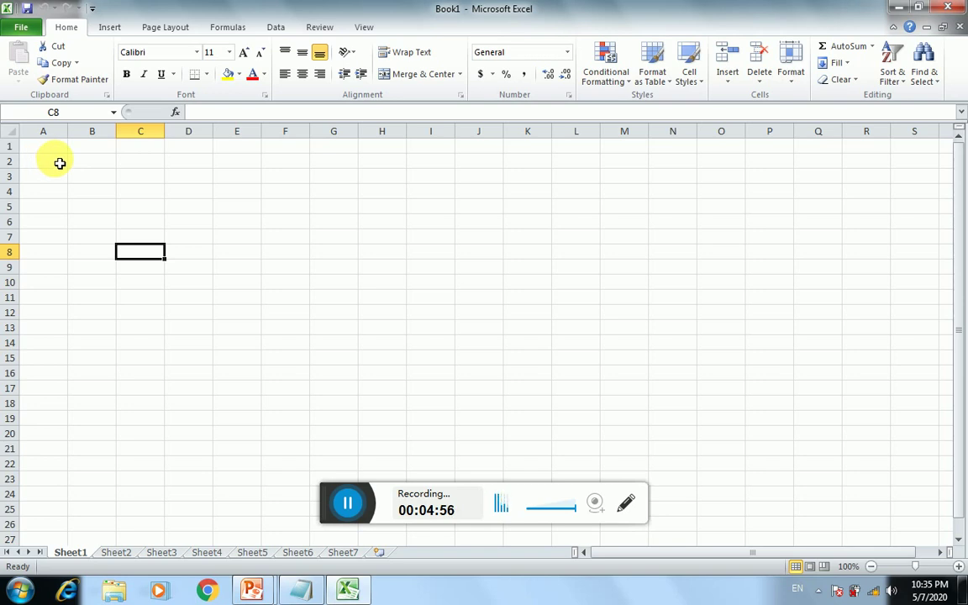
# Step: Back in Notepad, add a new line reading '.xlsx' below the second method
pyautogui.click(295, 590)
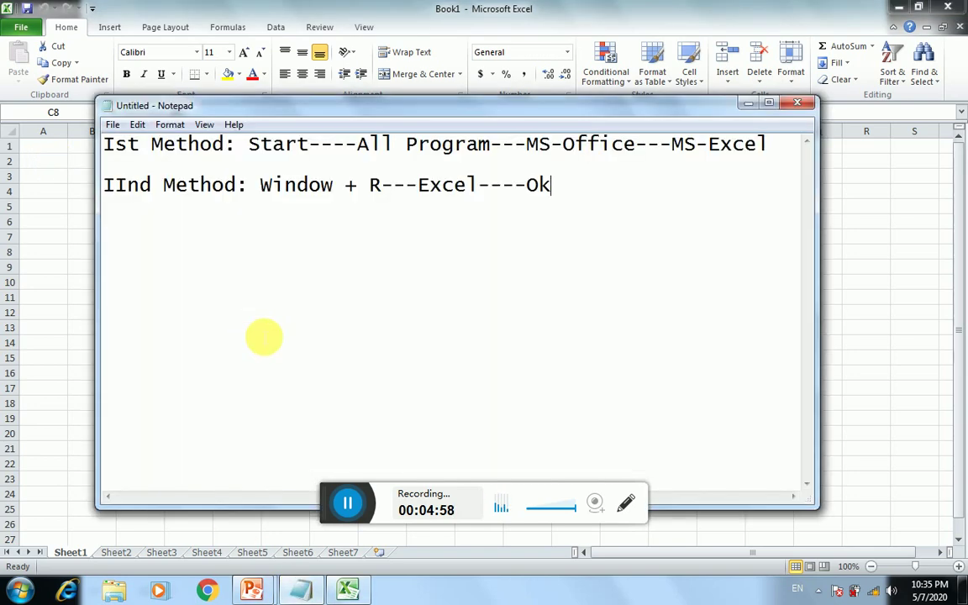
pyautogui.press('Return')
pyautogui.press('Return')
pyautogui.write('.')
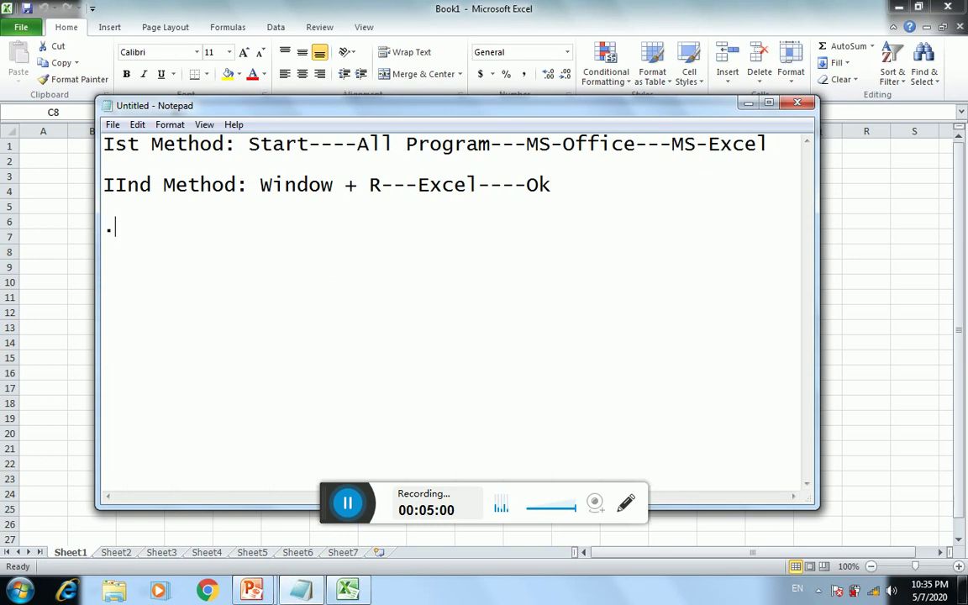
pyautogui.write('xl')
pyautogui.write('sx')
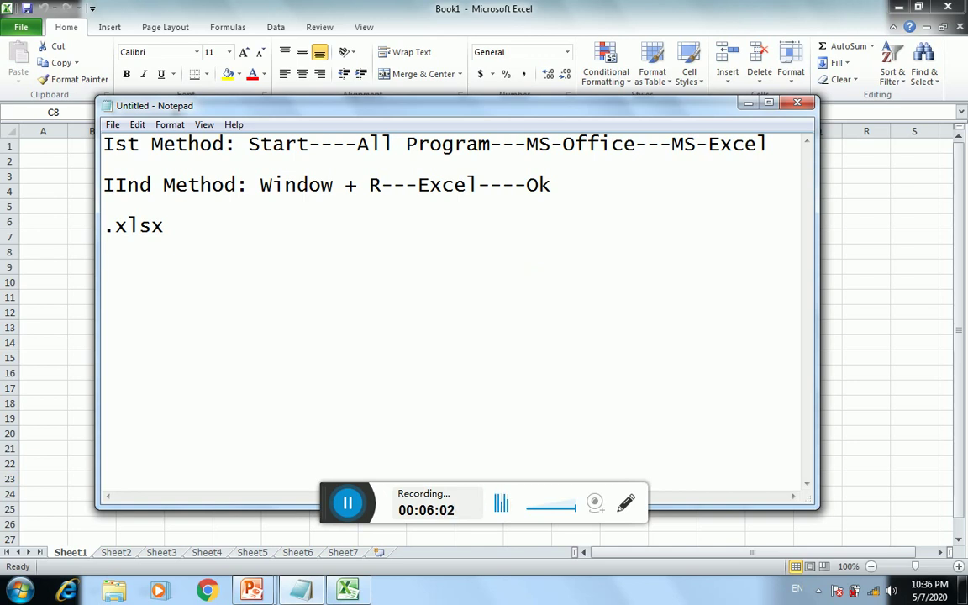
# Step: Note the sheet size '1048576R 16384C', then the line 'R----Number-- 1,2-----'
pyautogui.write('10')
pyautogui.write('48')
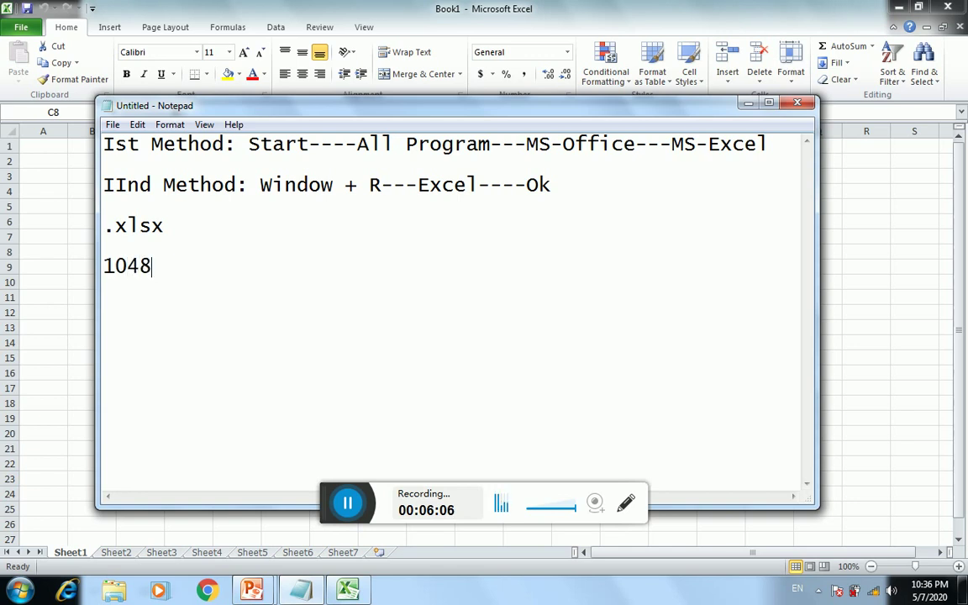
pyautogui.write('57')
pyautogui.write('6R ')
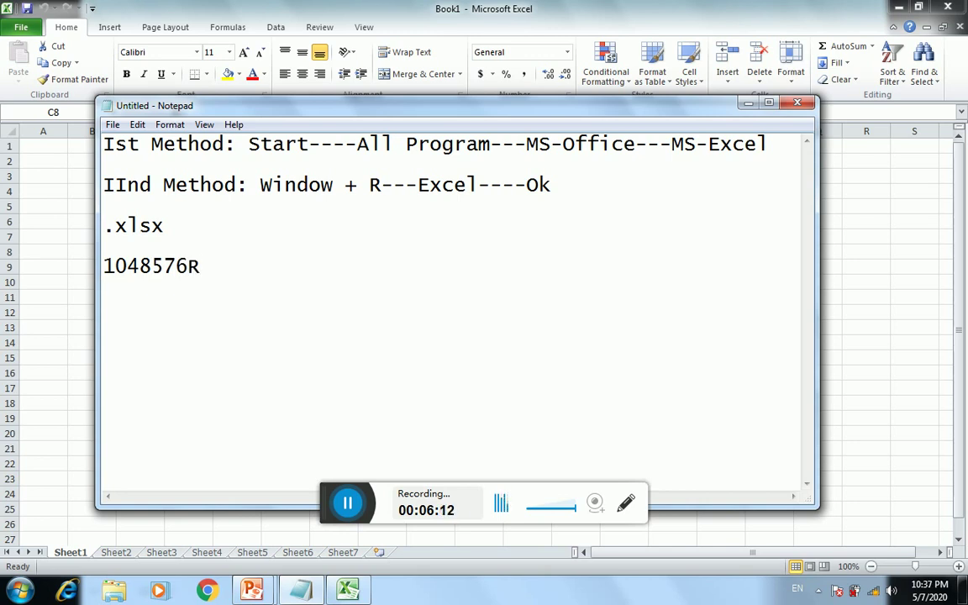
pyautogui.write('1')
pyautogui.write('6')
pyautogui.write('384')
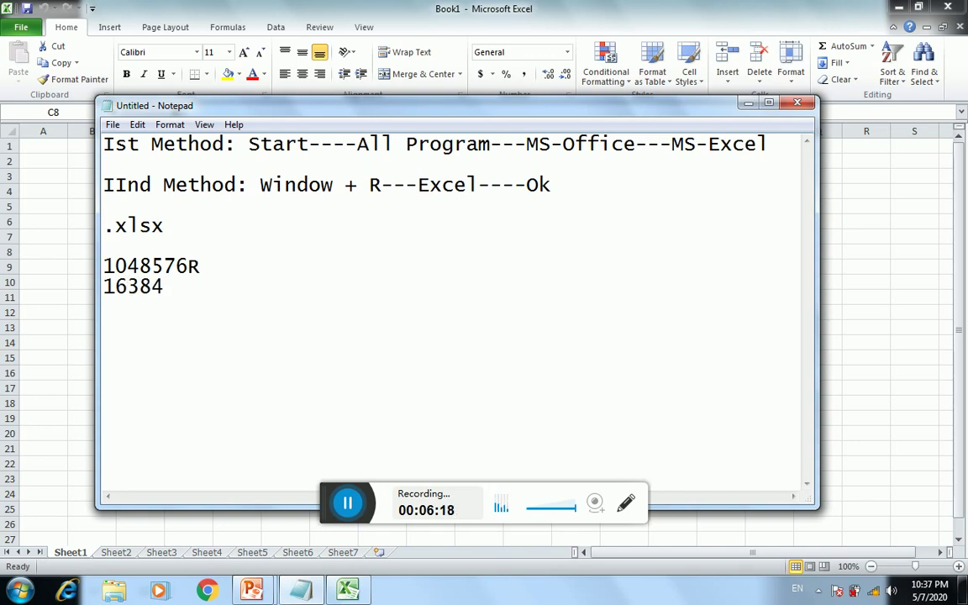
pyautogui.write('C')
pyautogui.press('Return')
pyautogui.press('Return')
pyautogui.write('R')
pyautogui.write('----')
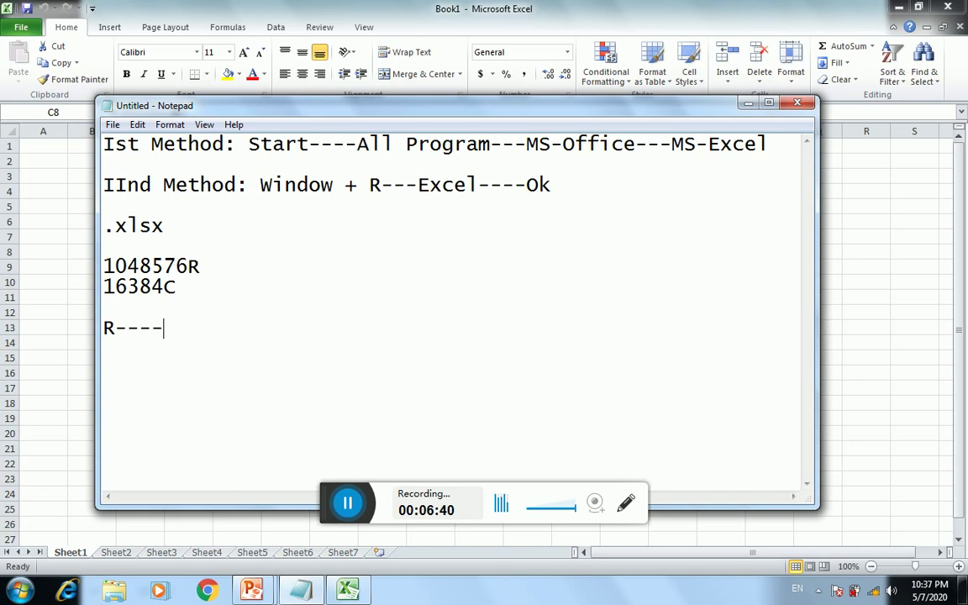
pyautogui.write('Number')
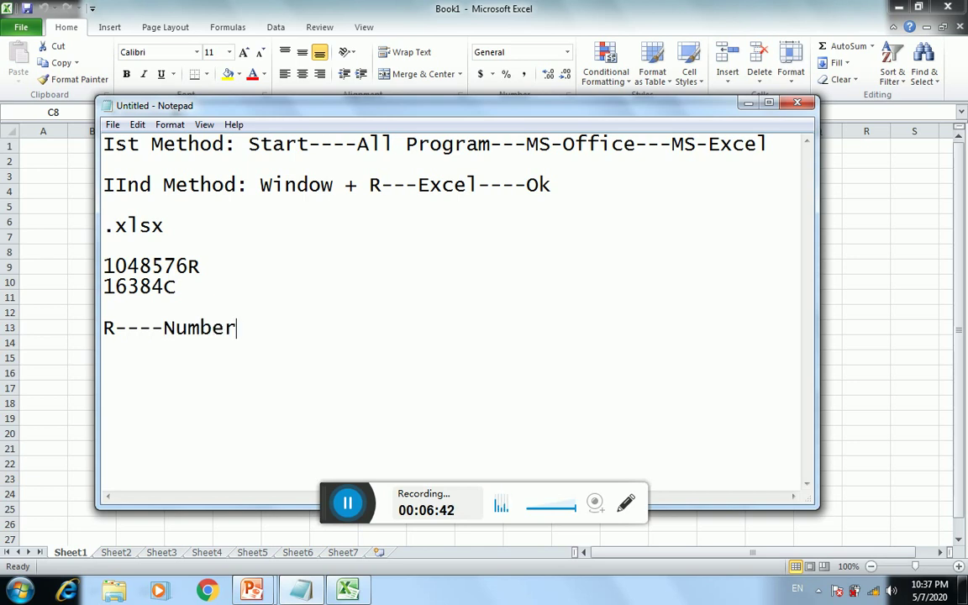
pyautogui.write('--')
pyautogui.write(' 1,')
pyautogui.write('2')
pyautogui.write('---')
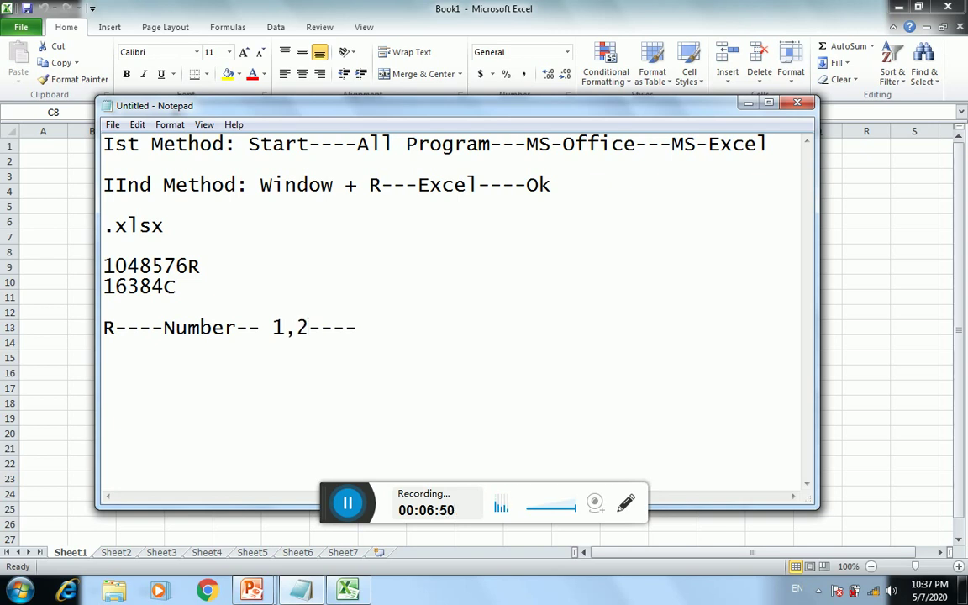
pyautogui.write('--')
# Step: Add the line 'C-----Character---A,B....' below, correcting the spelling of Character
pyautogui.press('Return')
pyautogui.write('C-')
pyautogui.write('----')
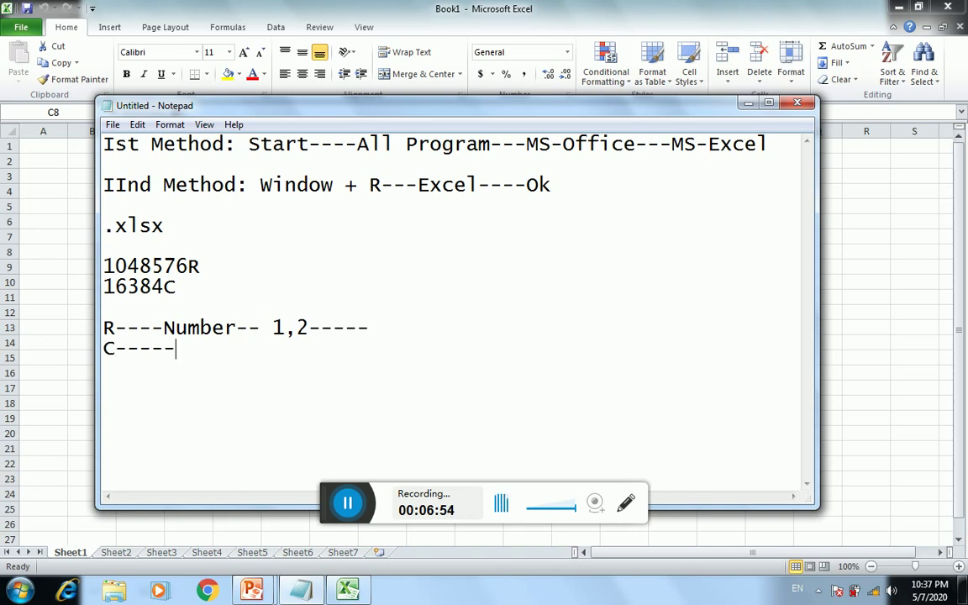
pyautogui.write('Ch')
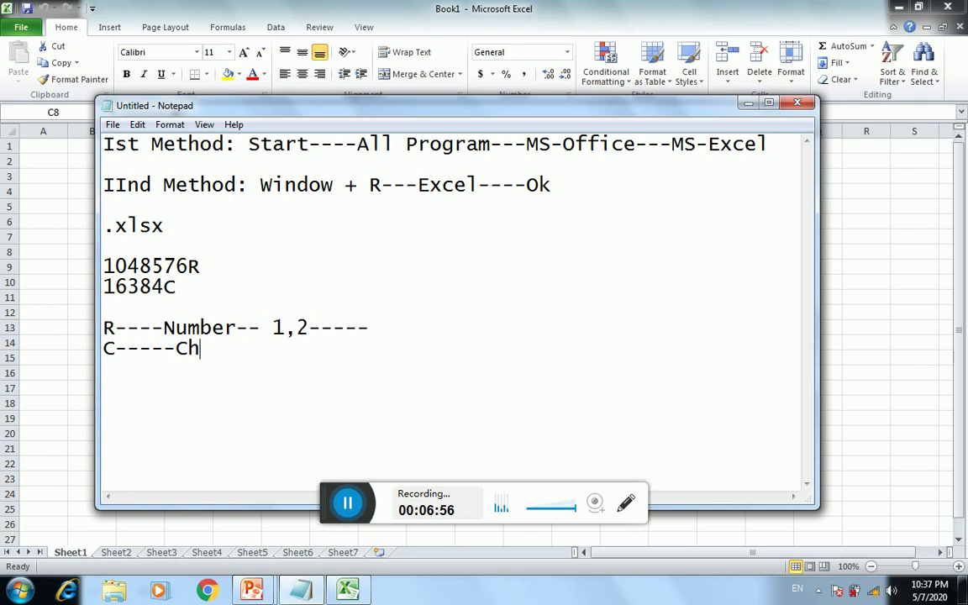
pyautogui.write('arcter')
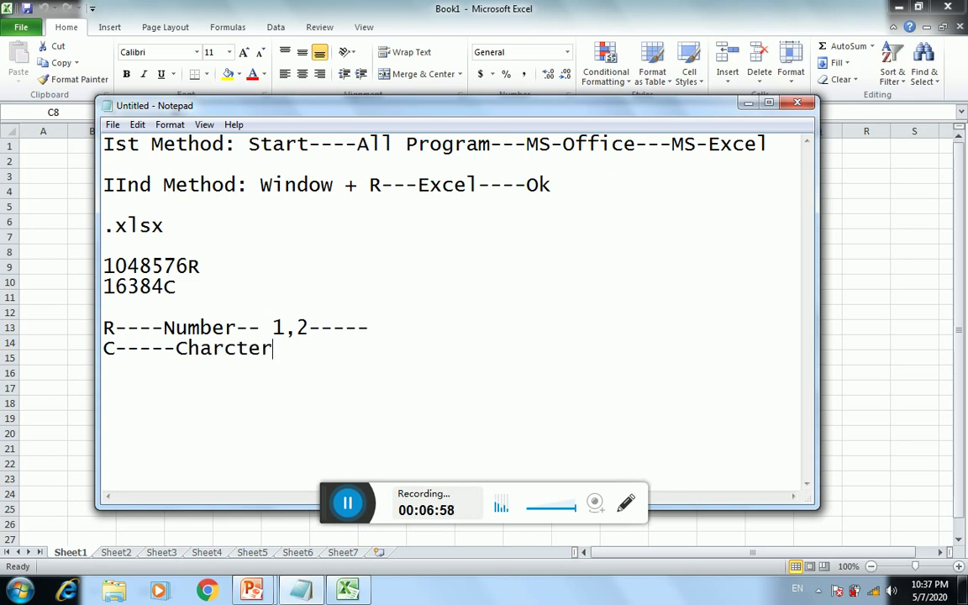
pyautogui.press('BackSpace')
pyautogui.press('BackSpace')
pyautogui.press('BackSpace')
pyautogui.press('BackSpace')
pyautogui.write('acter')
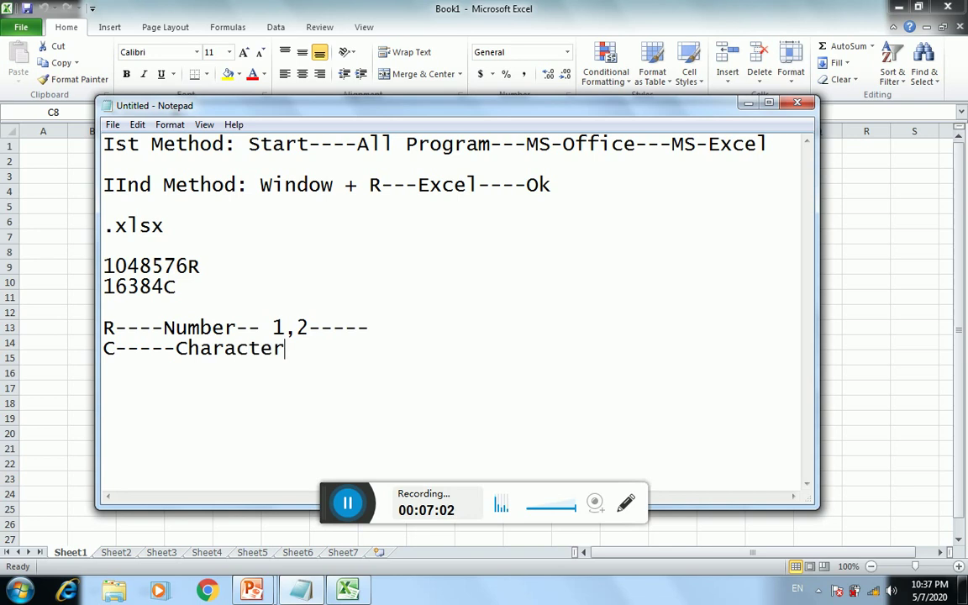
pyautogui.press('BackSpace')
pyautogui.write('r---A')
pyautogui.write(',B')
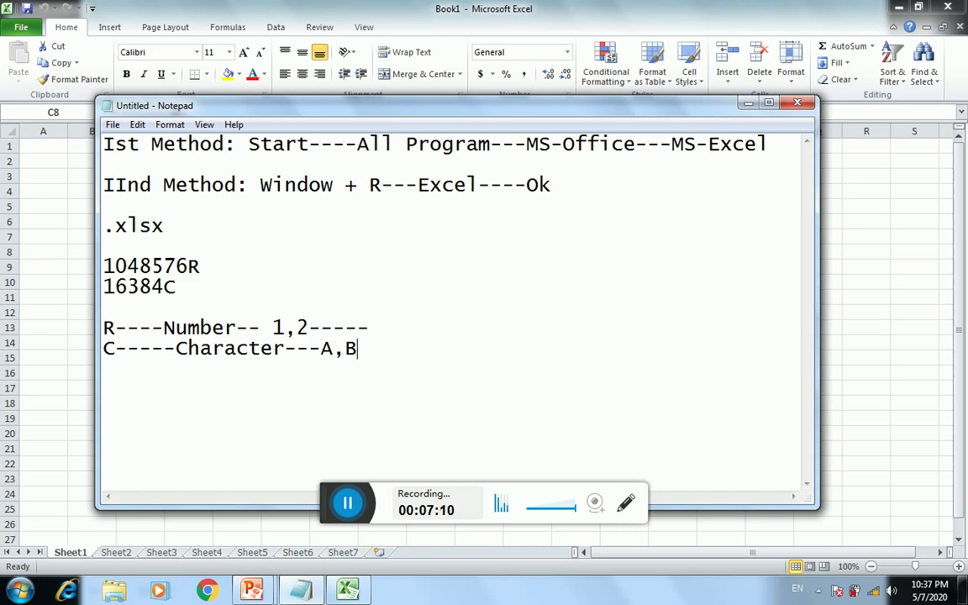
pyautogui.write('....')
# Step: In Excel, select columns A, B and D, cell C1, and several whole rows
pyautogui.hotkey('alt', 'Tab')
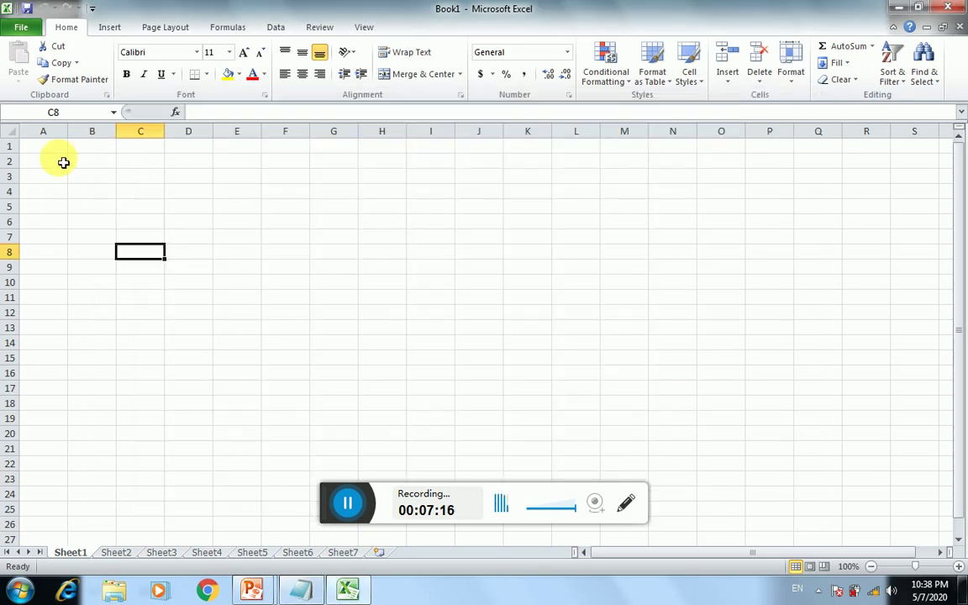
pyautogui.click(43, 132)
pyautogui.click(91, 132)
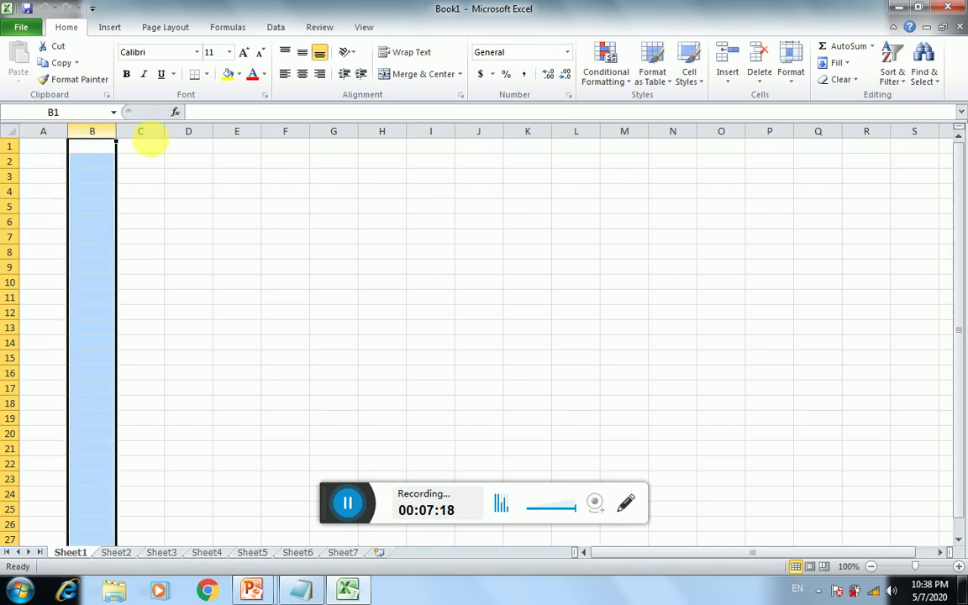
pyautogui.click(140, 146)
pyautogui.click(188, 132)
pyautogui.moveTo(9, 146); pyautogui.dragTo(10, 210)
# Step: Select cells A3 and A1, then return to Notepad on the empty line below
pyautogui.click(54, 177)
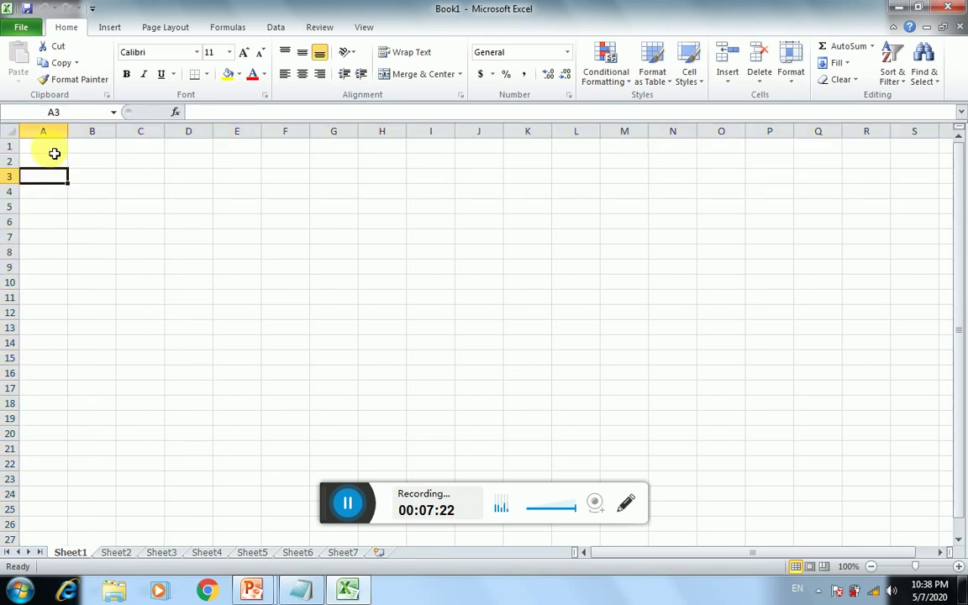
pyautogui.click(53, 151)
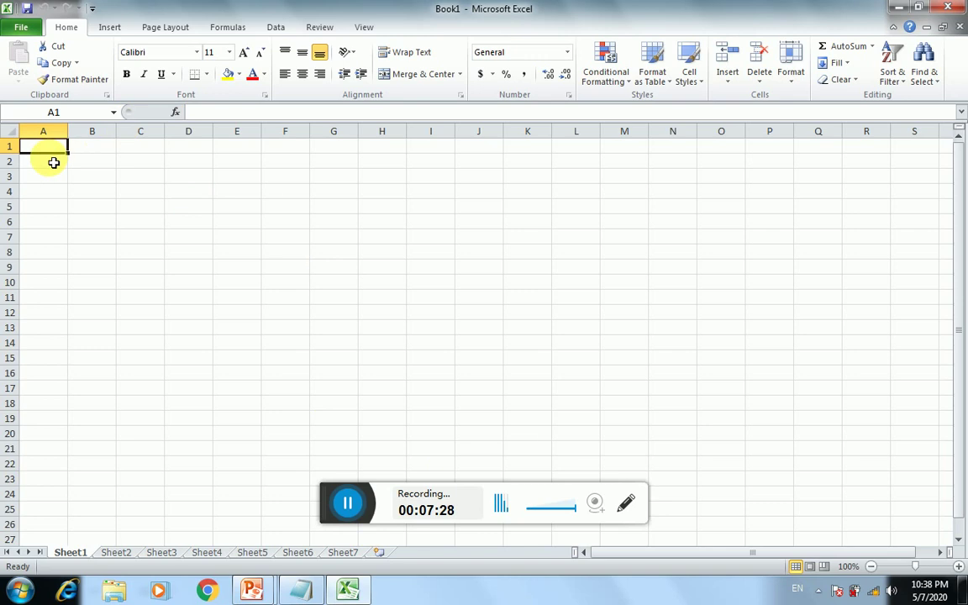
pyautogui.press('Down')
pyautogui.press('Down')
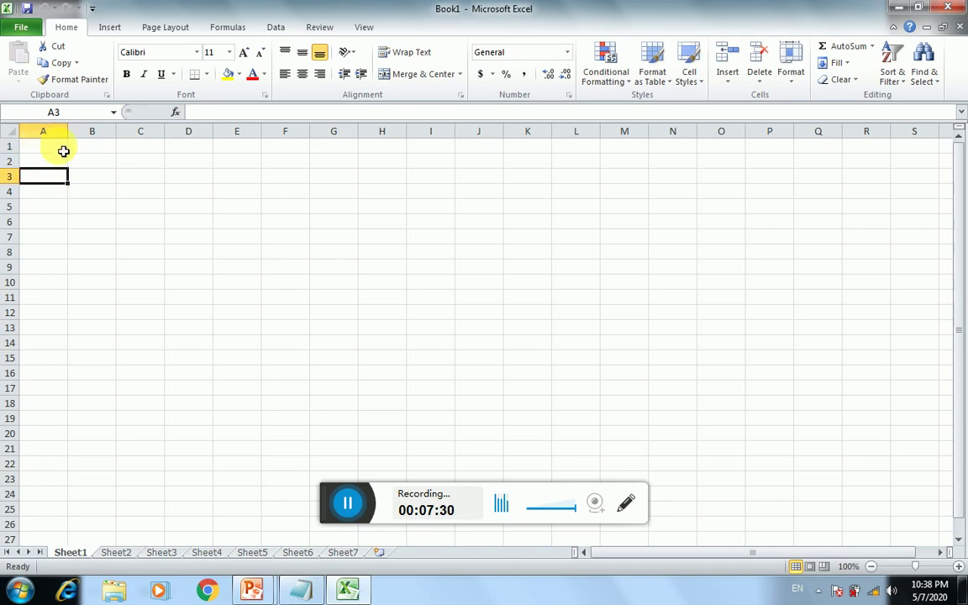
pyautogui.click(63, 150)
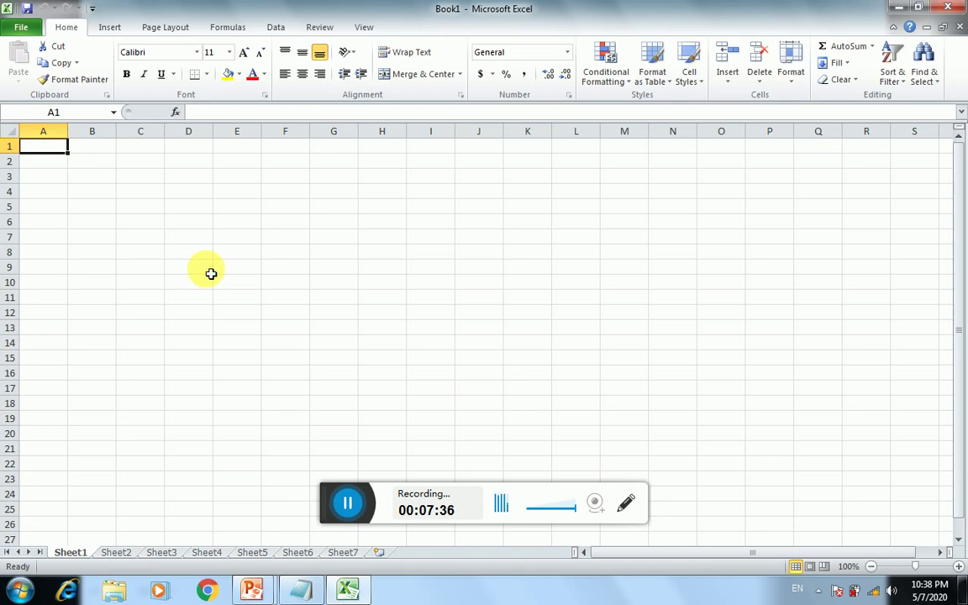
pyautogui.click(301, 590)
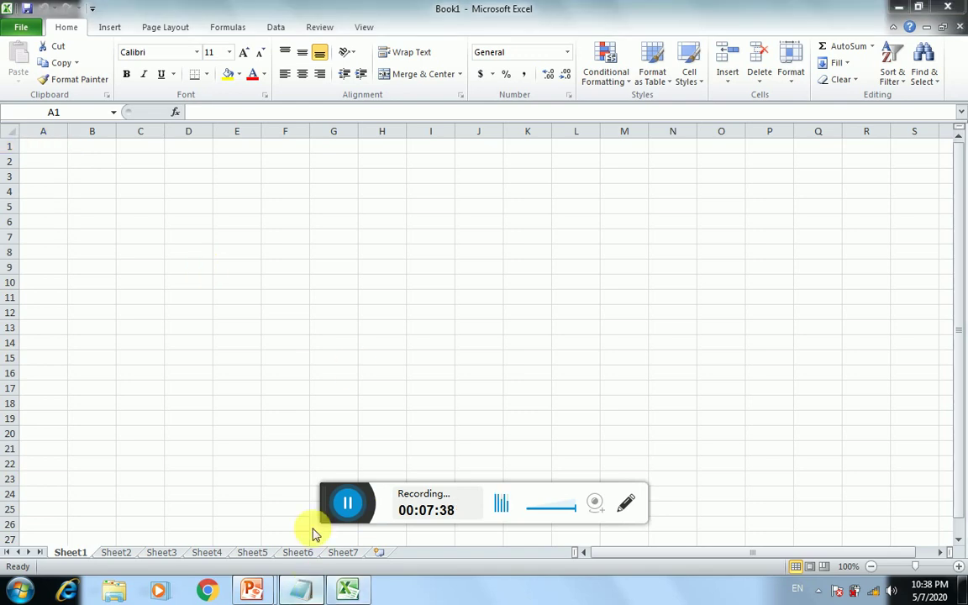
pyautogui.click(444, 393)
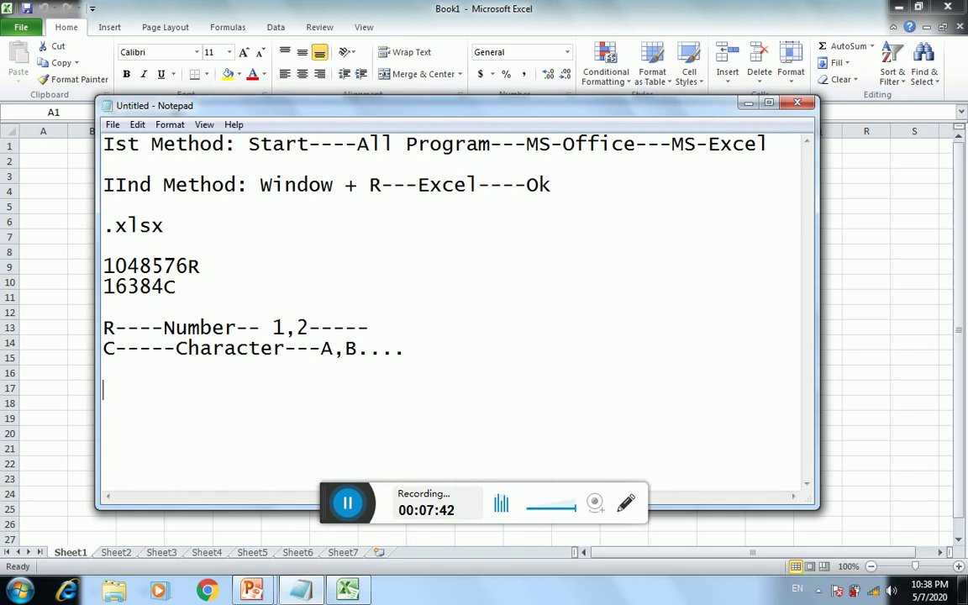
# Step: Type the note 'Colum or Row (A1)' and start a new line
pyautogui.write('C')
pyautogui.write('ou')
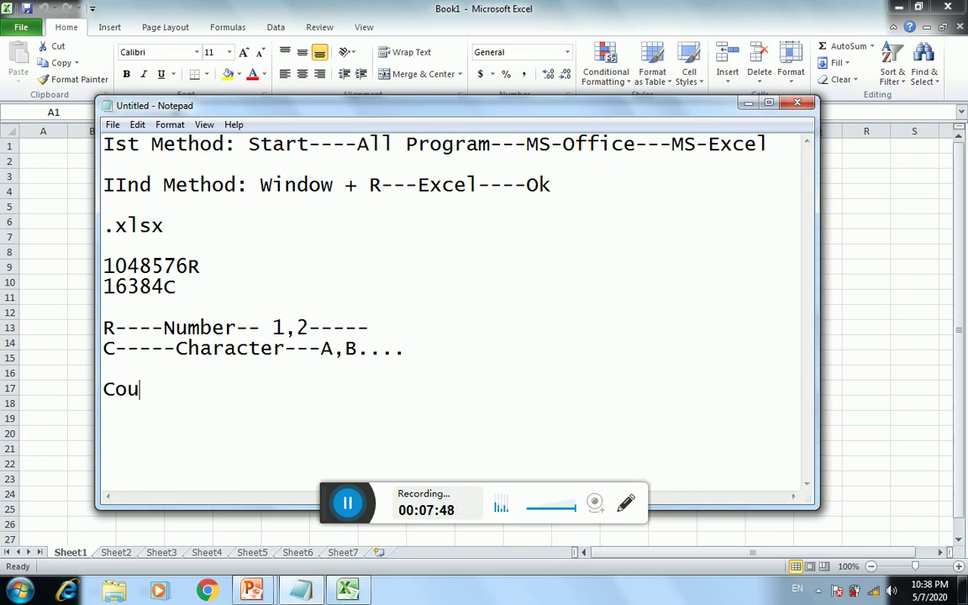
pyautogui.write('lm')
pyautogui.press('BackSpace')
pyautogui.press('BackSpace')
pyautogui.press('BackSpace')
pyautogui.write('lum')
pyautogui.press('BackSpace')
pyautogui.press('BackSpace')
pyautogui.press('BackSpace')
pyautogui.press('BackSpace')
pyautogui.press('BackSpace')
pyautogui.write('Colum')
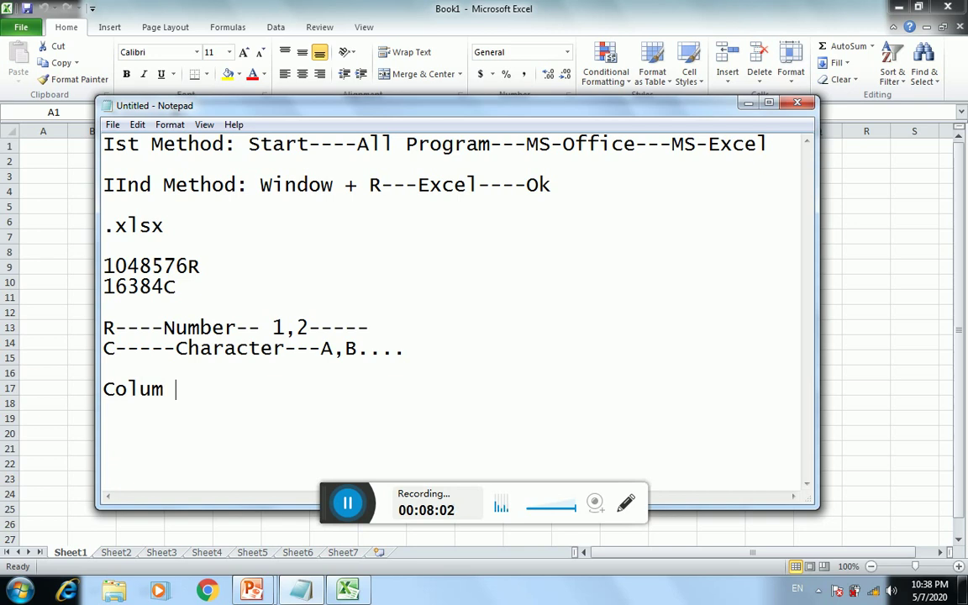
pyautogui.write(' or ')
pyautogui.write('Row')
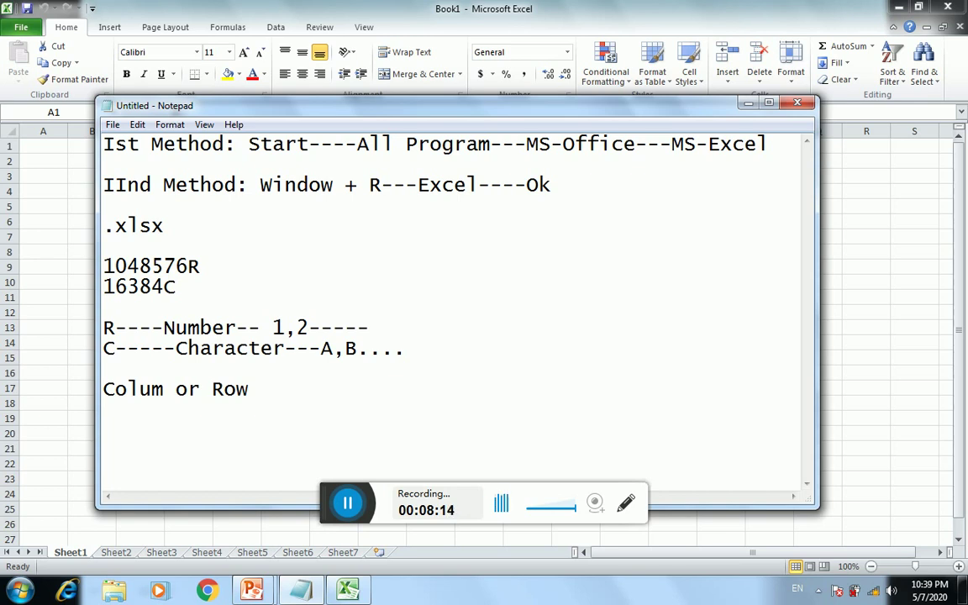
pyautogui.write(' (')
pyautogui.write('A1')
pyautogui.write(')')
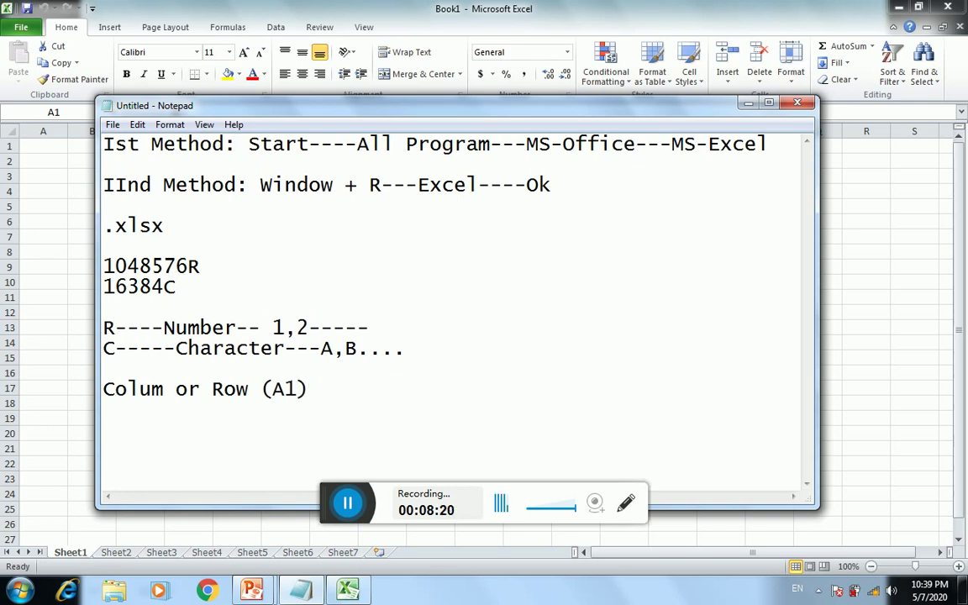
pyautogui.press('Return')
# Step: Add the lines 'A----Colum' and '1----Row', followed by a blank line
pyautogui.write('A')
pyautogui.write('----Cl')
pyautogui.press('BackSpace')
pyautogui.write('olu')
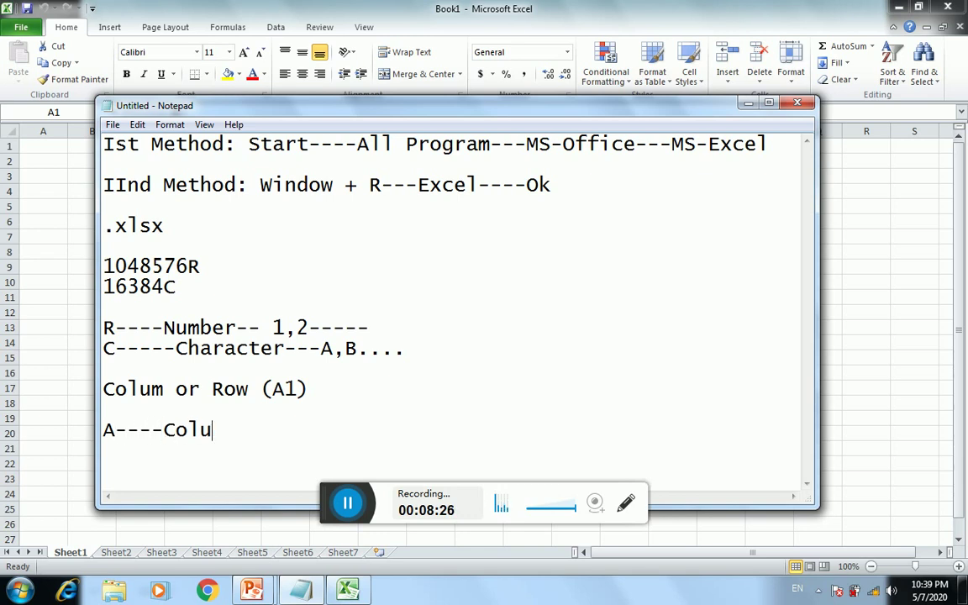
pyautogui.write('m')
pyautogui.press('Return')
pyautogui.write('1---')
pyautogui.write('-Row')
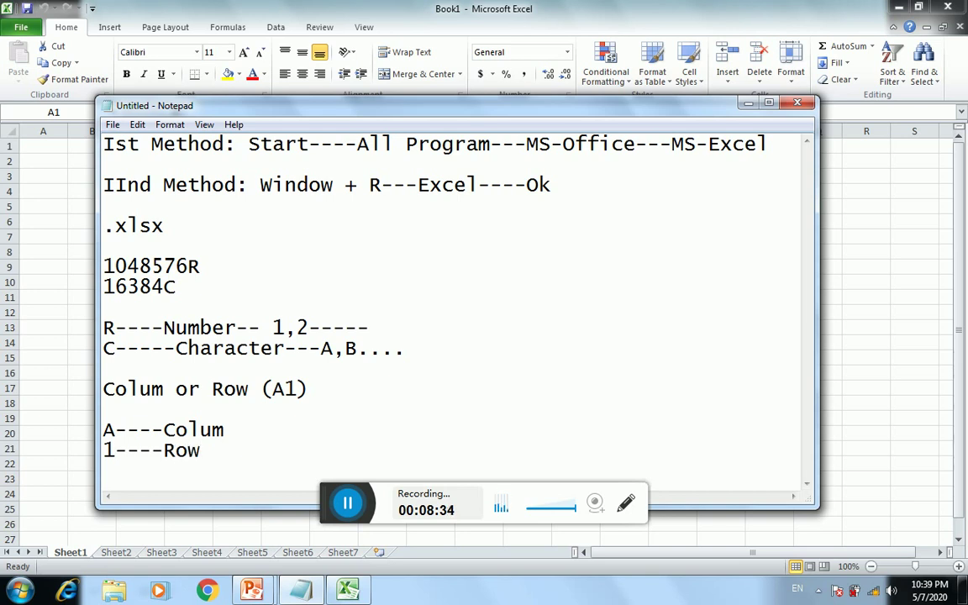
pyautogui.press('Return')
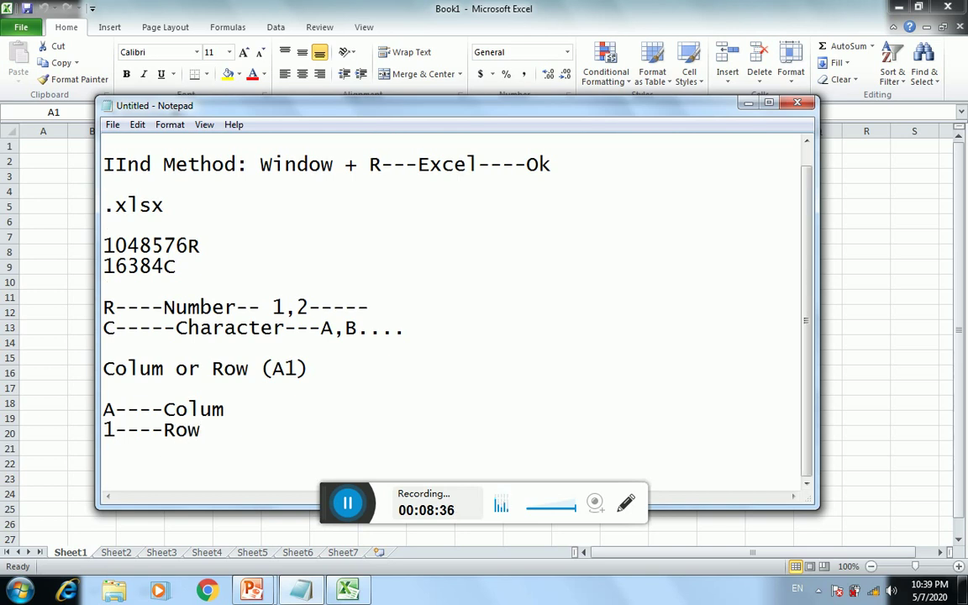
# Step: Add the note '1A-----1 R or A C (Yay Wrong hai)' with two blank lines after it, then return to Excel
pyautogui.write('1a')
pyautogui.press('BackSpace')
pyautogui.write('A')
pyautogui.write('-----1')
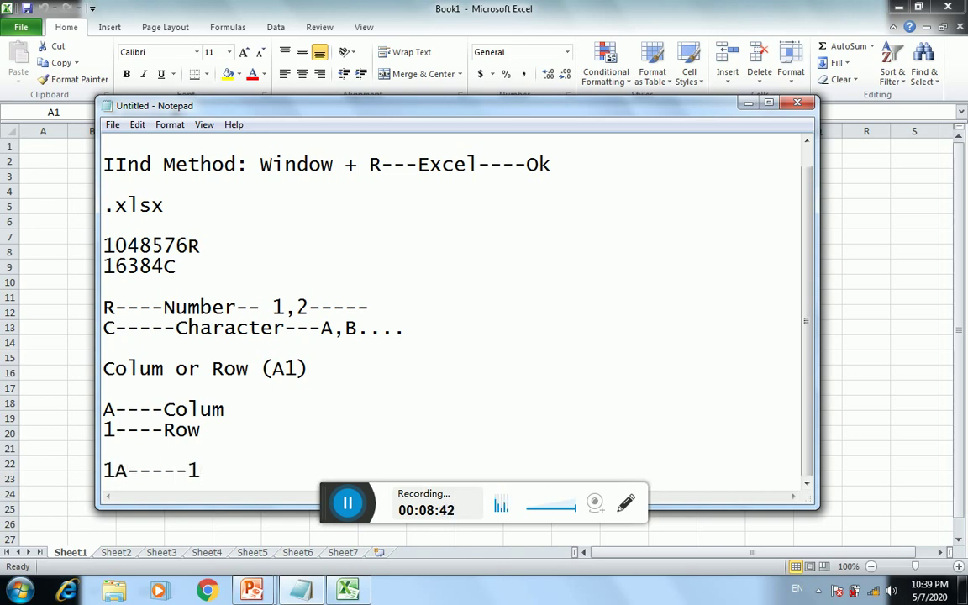
pyautogui.write(' R')
pyautogui.write(' or 1')
pyautogui.press('BackSpace')
pyautogui.write('A')
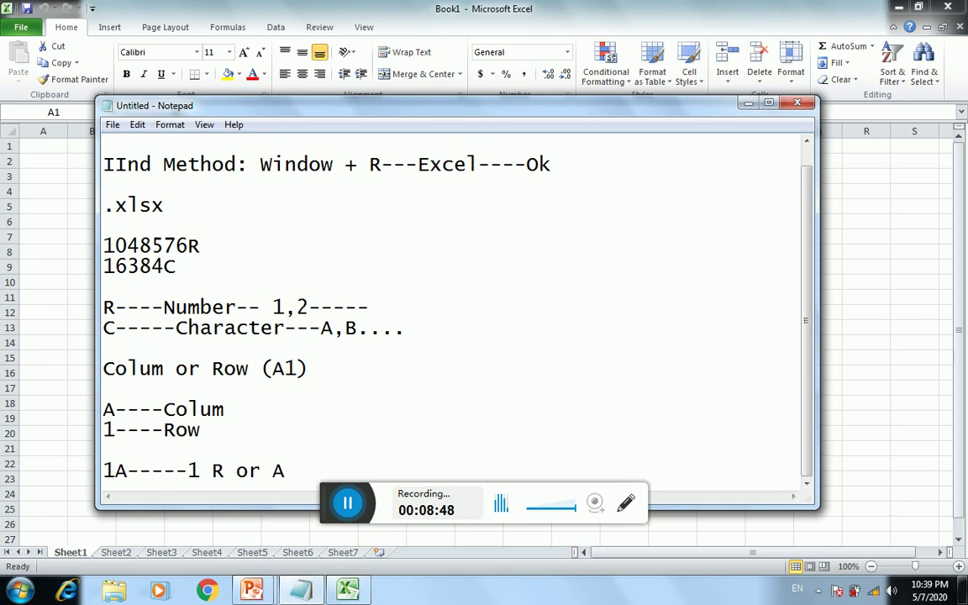
pyautogui.write(' C ')
pyautogui.write('(Y')
pyautogui.write('ay Wro')
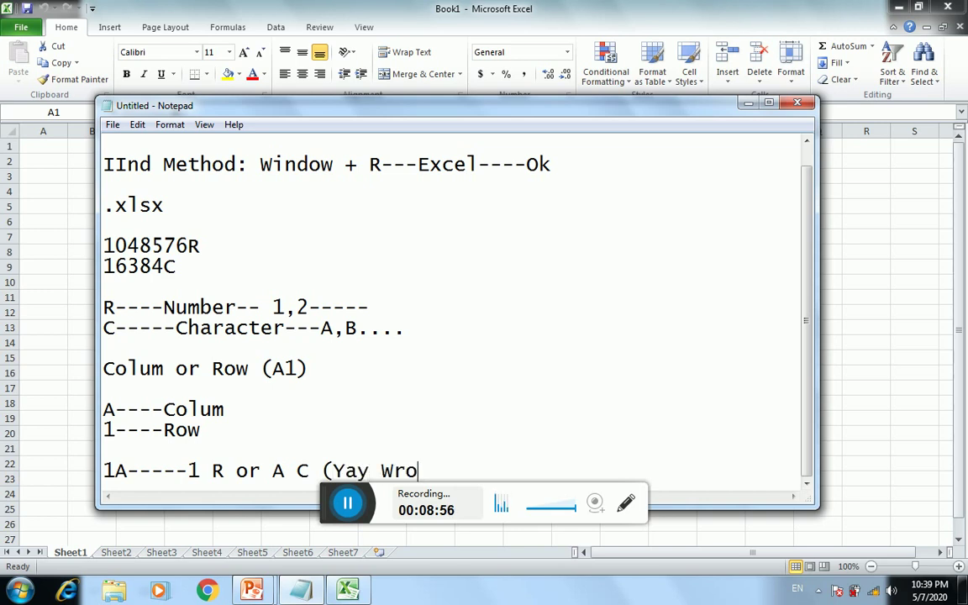
pyautogui.write('ng')
pyautogui.write(' hai)')
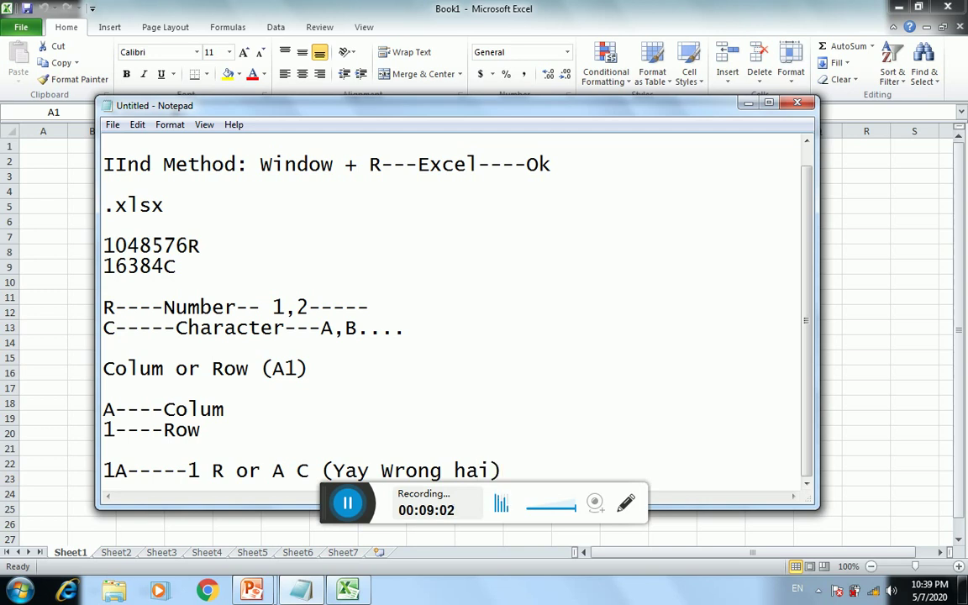
pyautogui.press('Return')
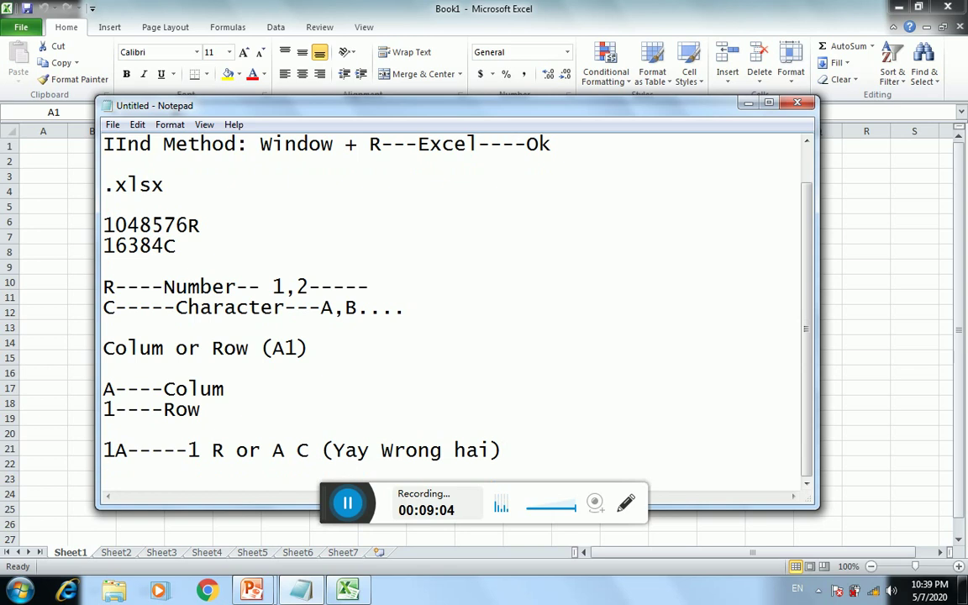
pyautogui.press('Return')
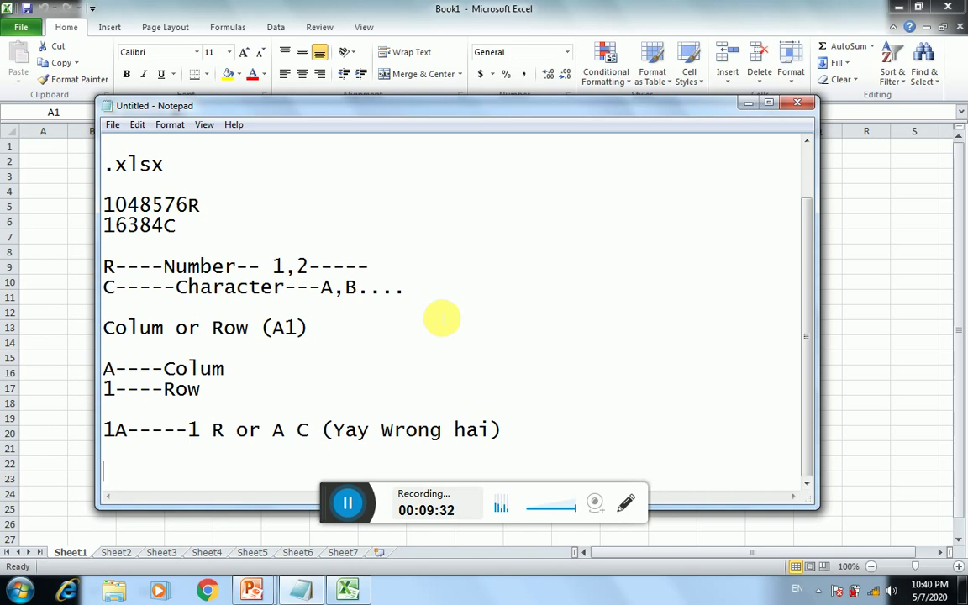
pyautogui.click(54, 198)
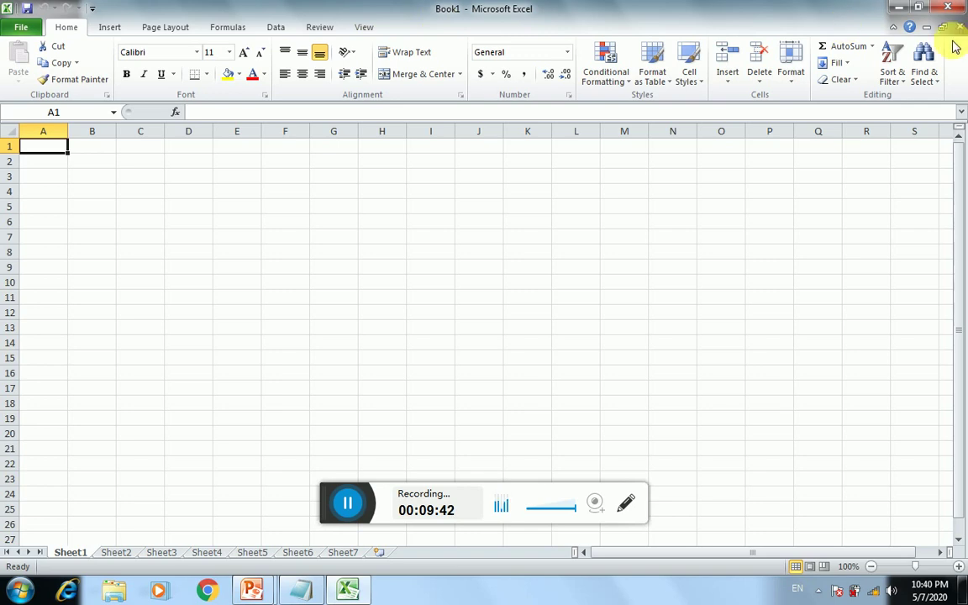
pyautogui.click(922, 12)
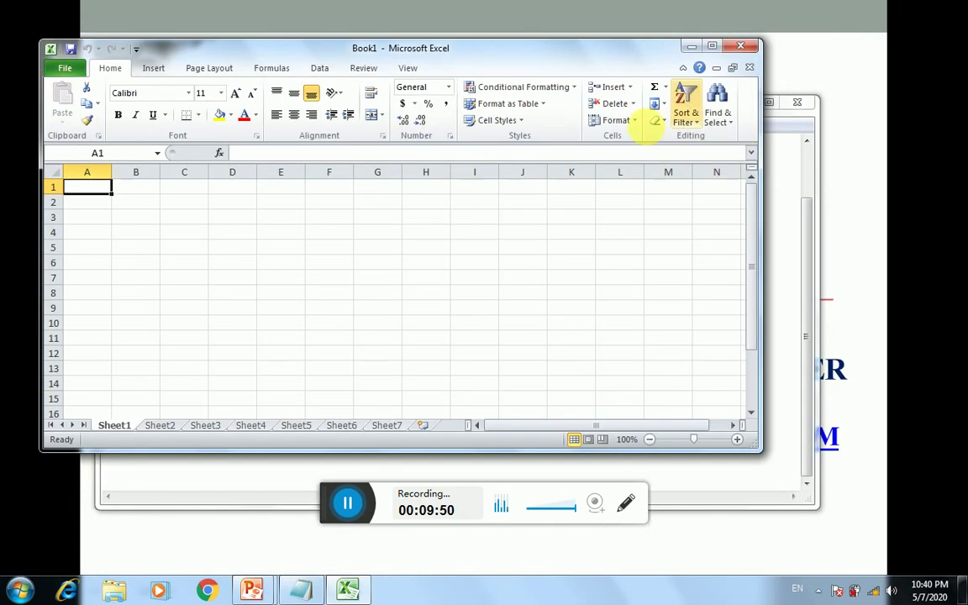
pyautogui.moveTo(763, 309)
pyautogui.mouseDown()
pyautogui.moveTo(890, 299)
pyautogui.moveTo(783, 302)
pyautogui.mouseUp()
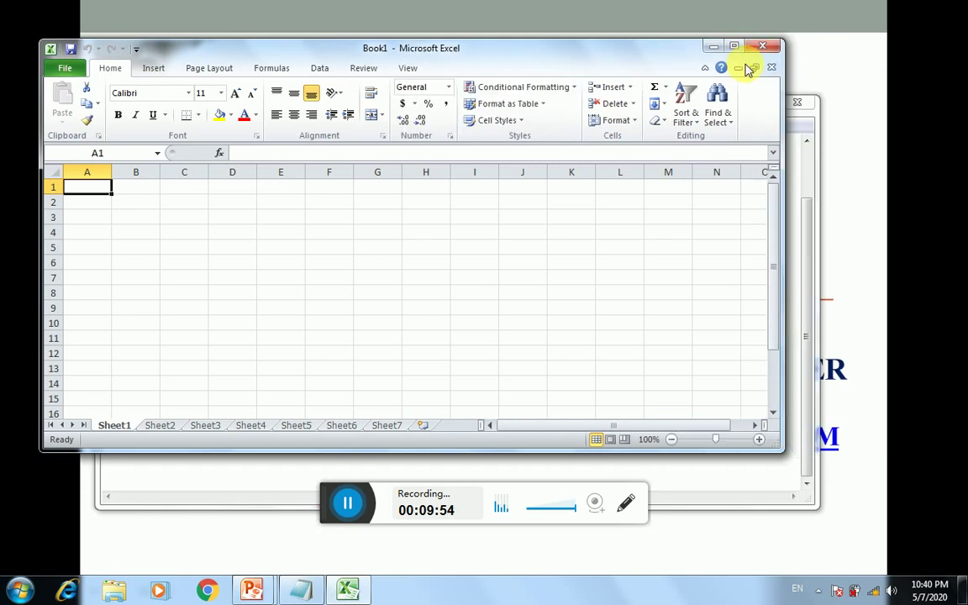
pyautogui.click(734, 48)
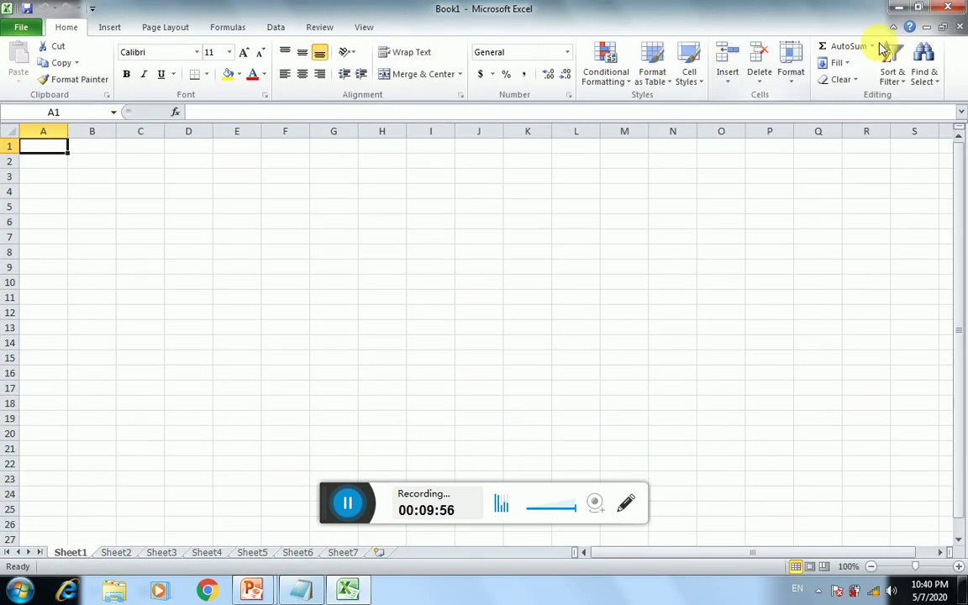
pyautogui.click(895, 11)
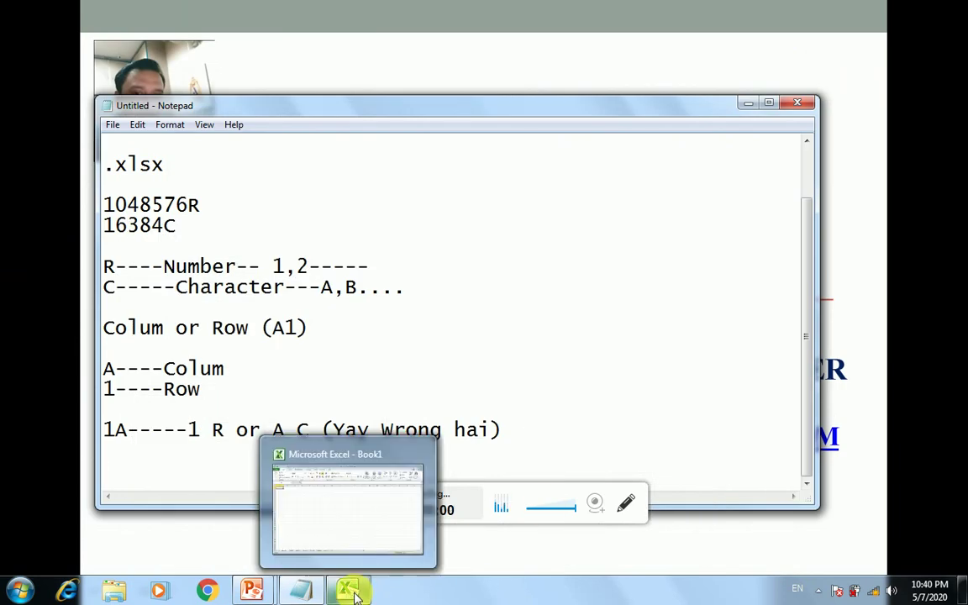
pyautogui.click(367, 533)
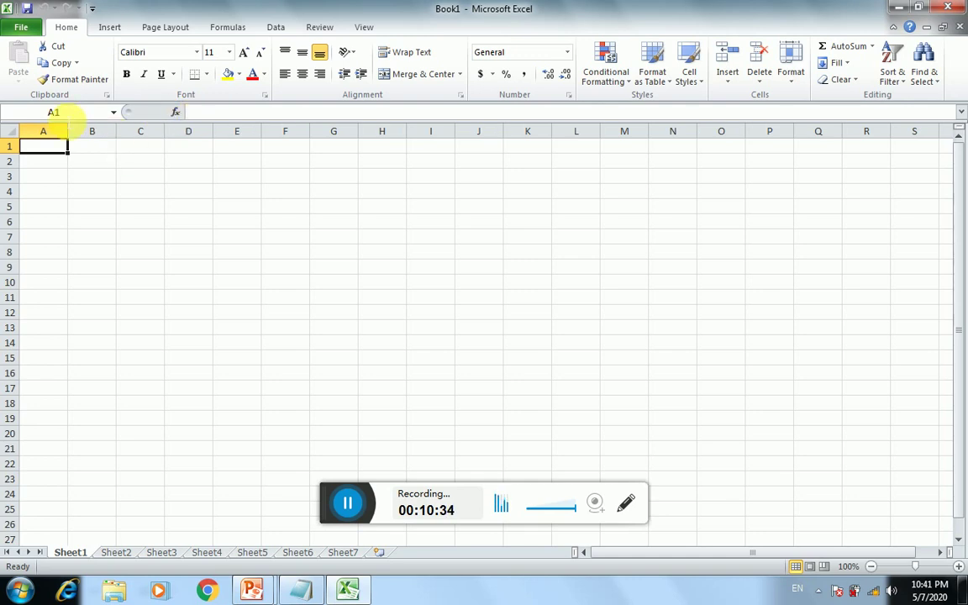
# Step: In maximized Notepad, write the 'Name Box:' note explaining it shows your working cell, called the active cell
pyautogui.click(299, 589)
pyautogui.write('N')
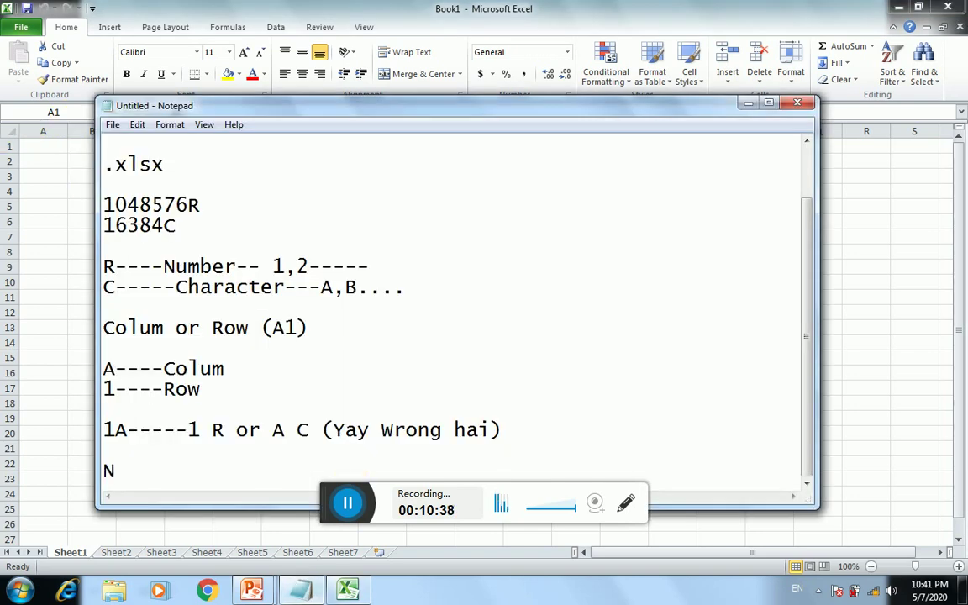
pyautogui.write('ame B')
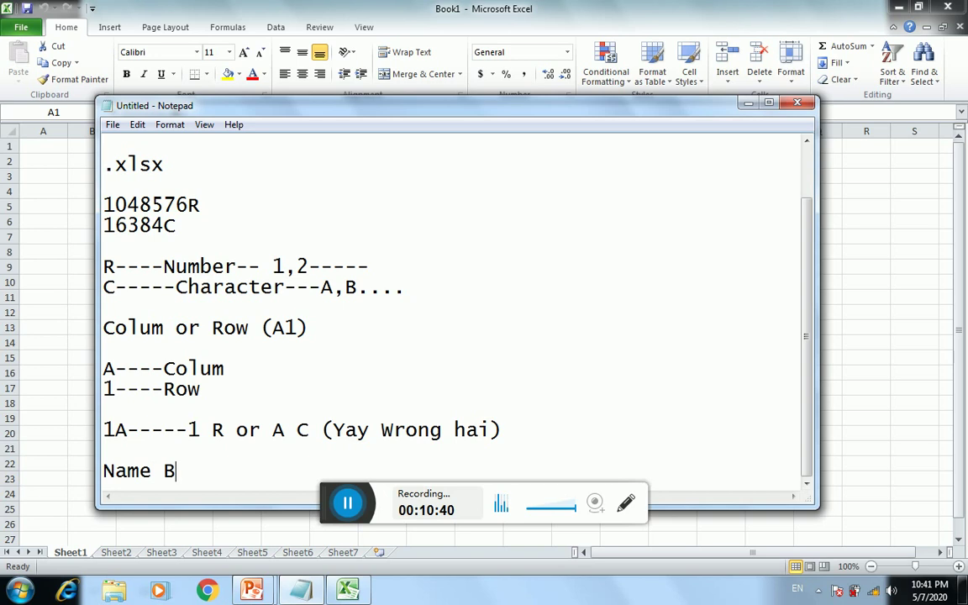
pyautogui.write('ox:')
pyautogui.moveTo(442, 106); pyautogui.dragTo(502, 28)
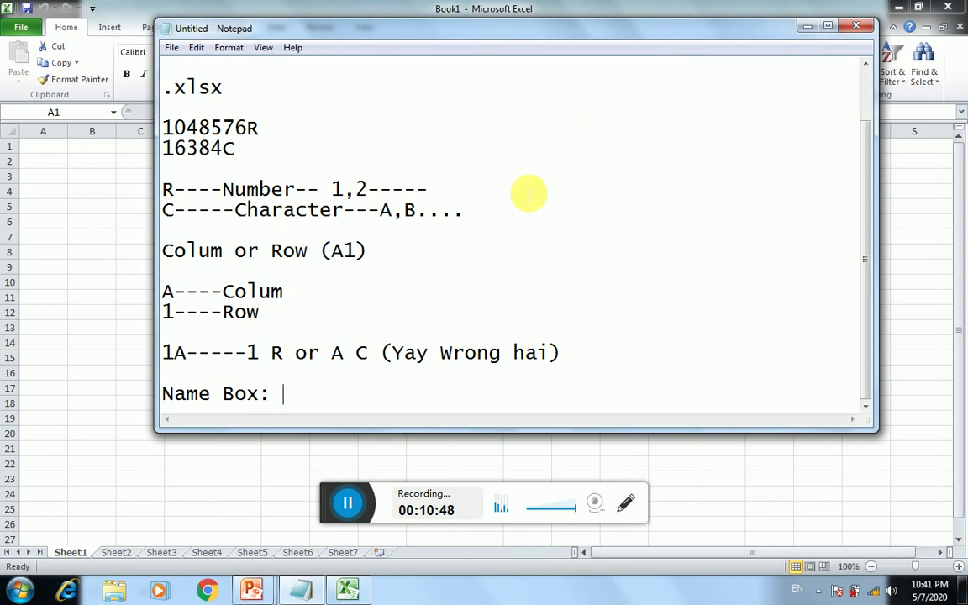
pyautogui.write('Yay ')
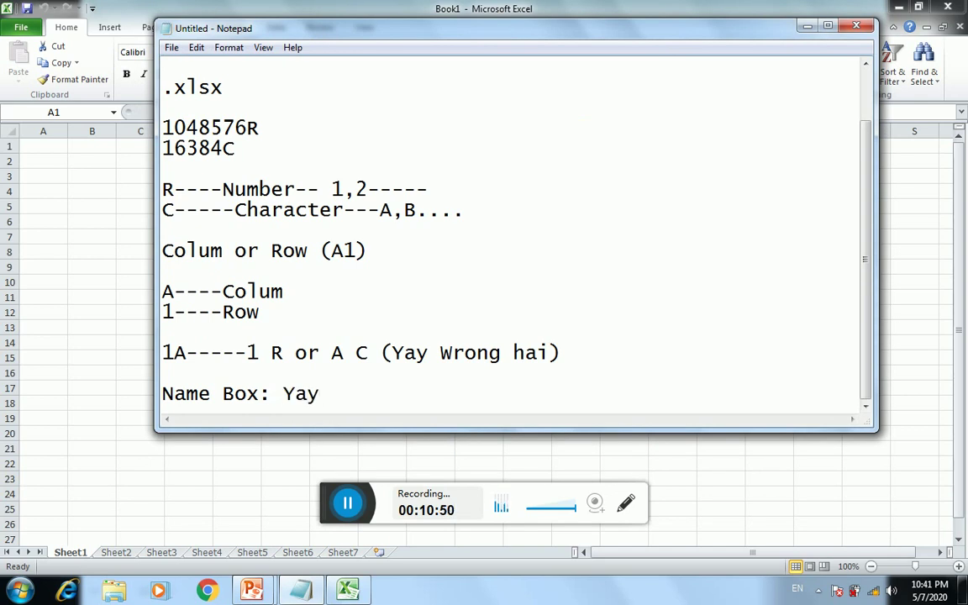
pyautogui.write('opti')
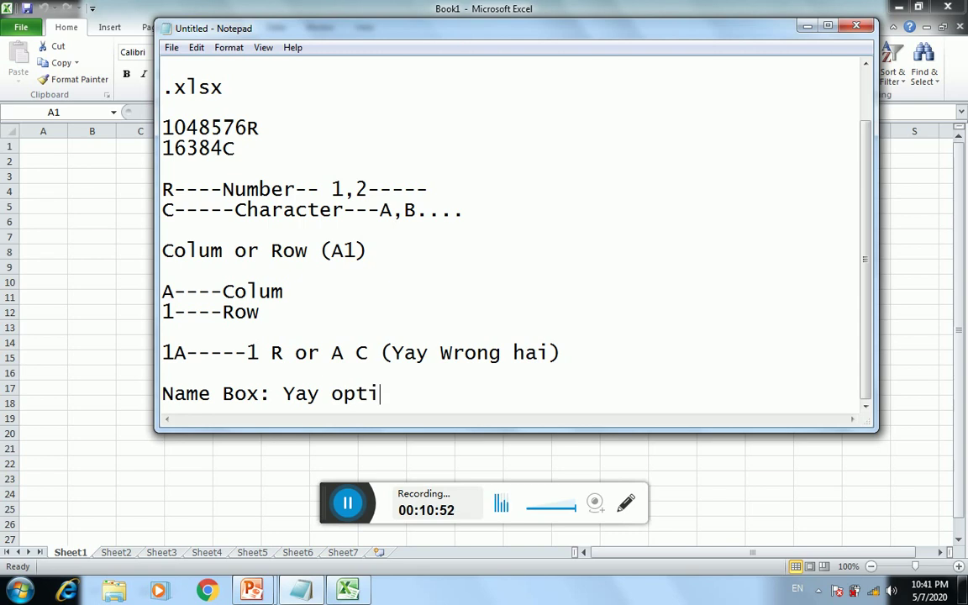
pyautogui.write('on aap k')
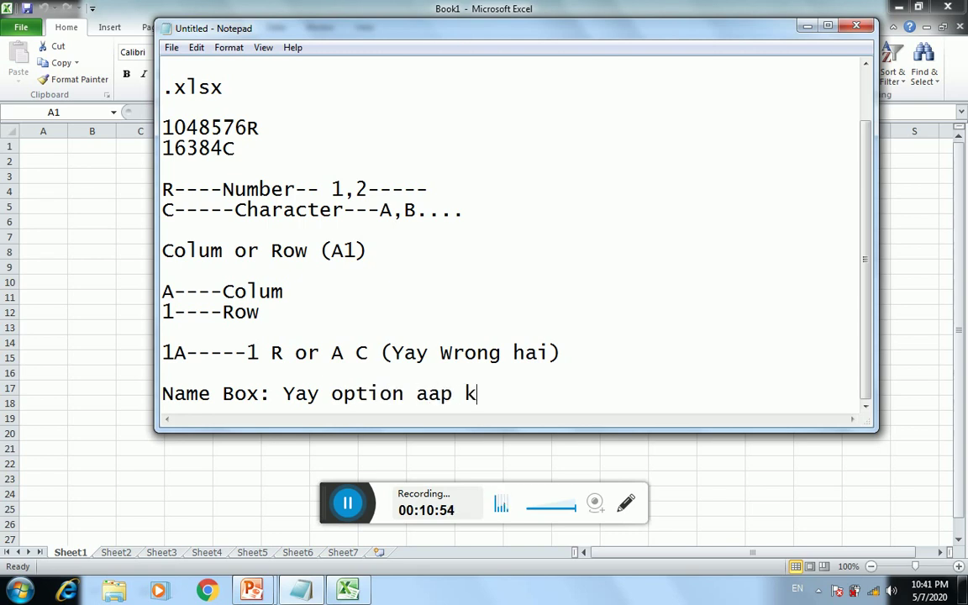
pyautogui.write('o yay bat')
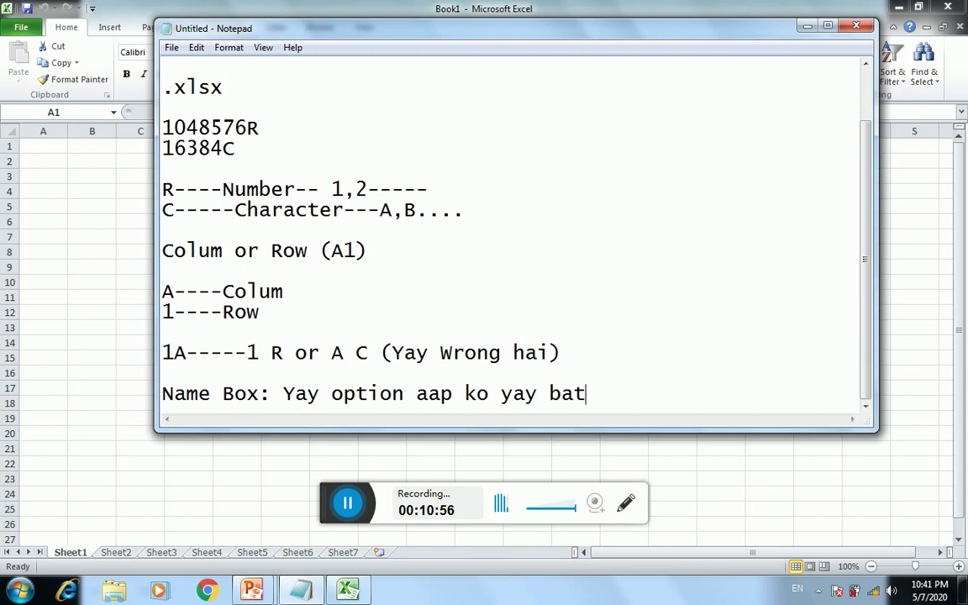
pyautogui.write('a raha h')
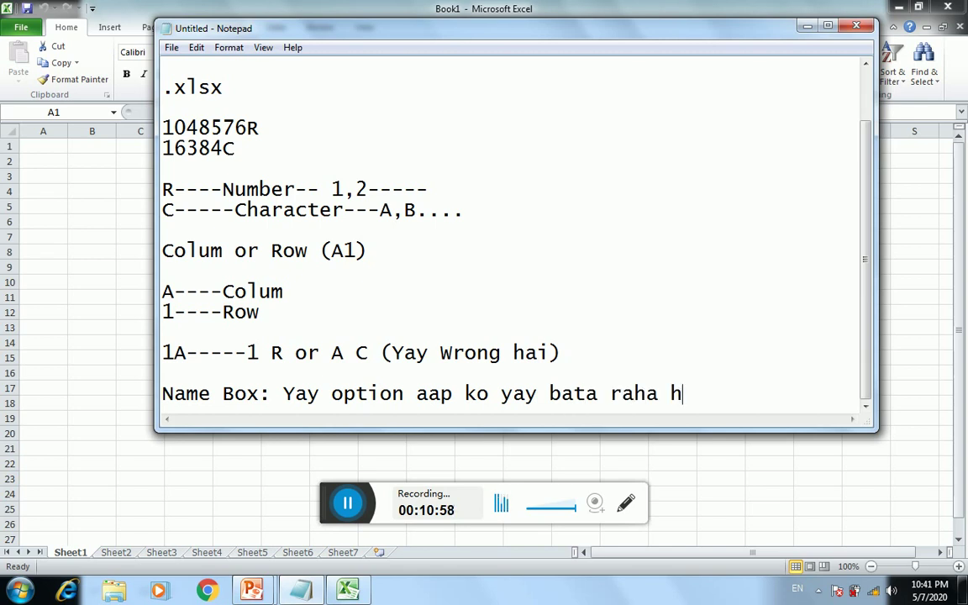
pyautogui.write('ai ki a')
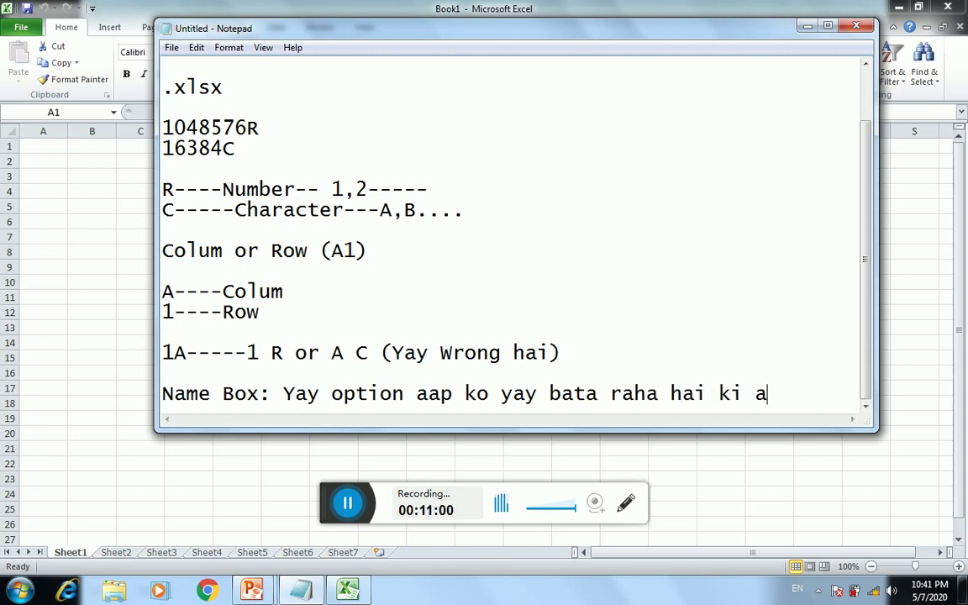
pyautogui.write('ap kis c')
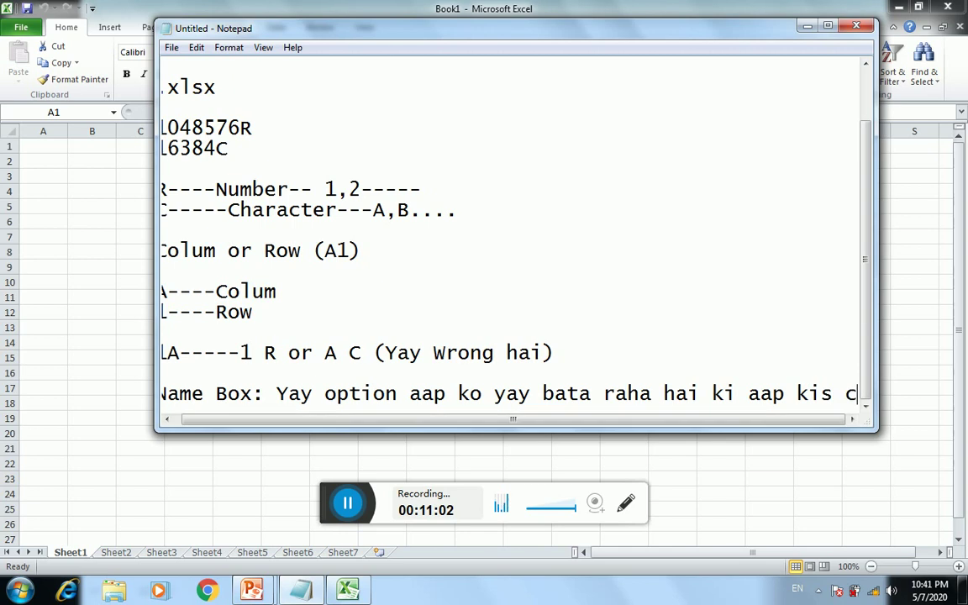
pyautogui.write('ell')
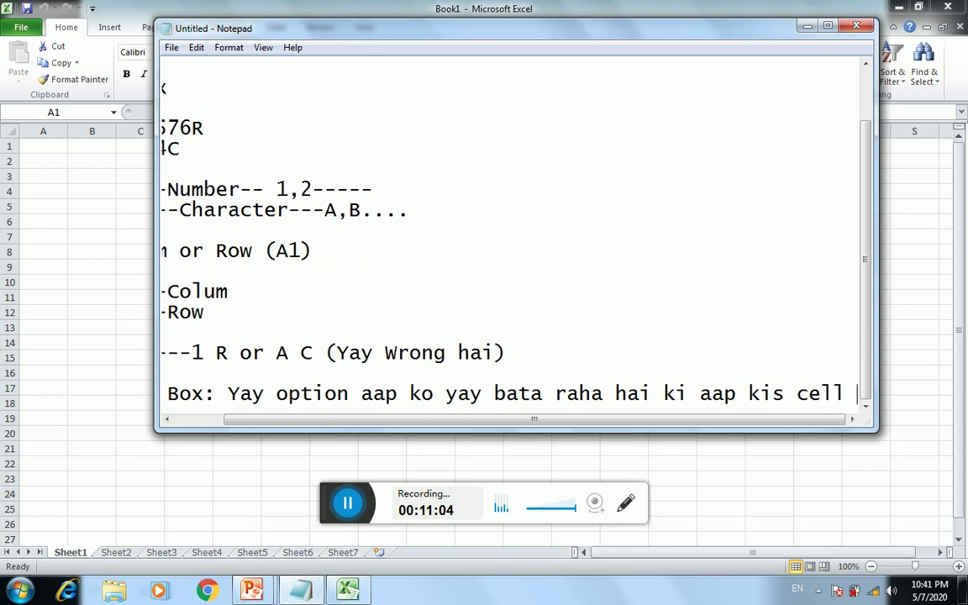
pyautogui.click(828, 26)
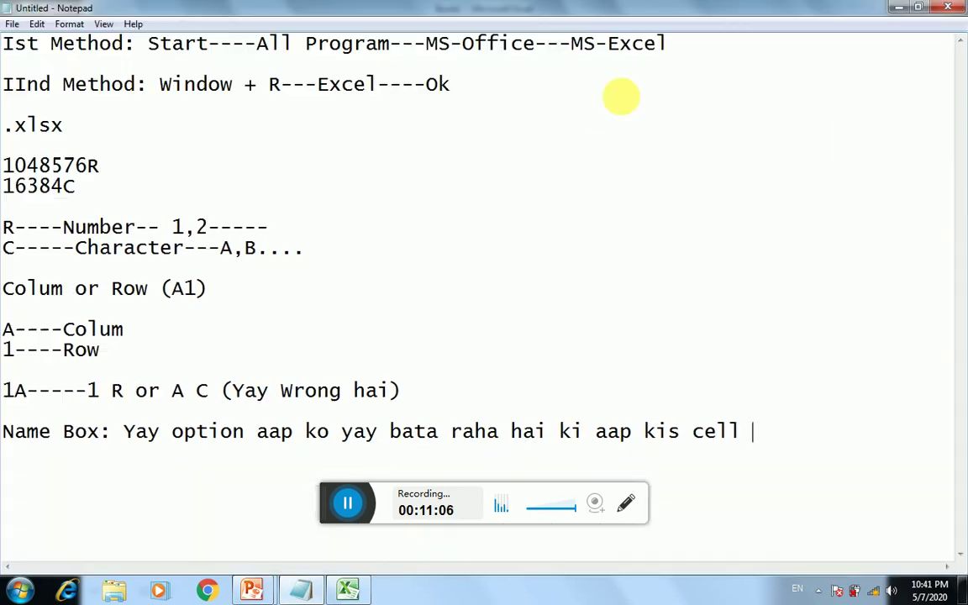
pyautogui.write('may ')
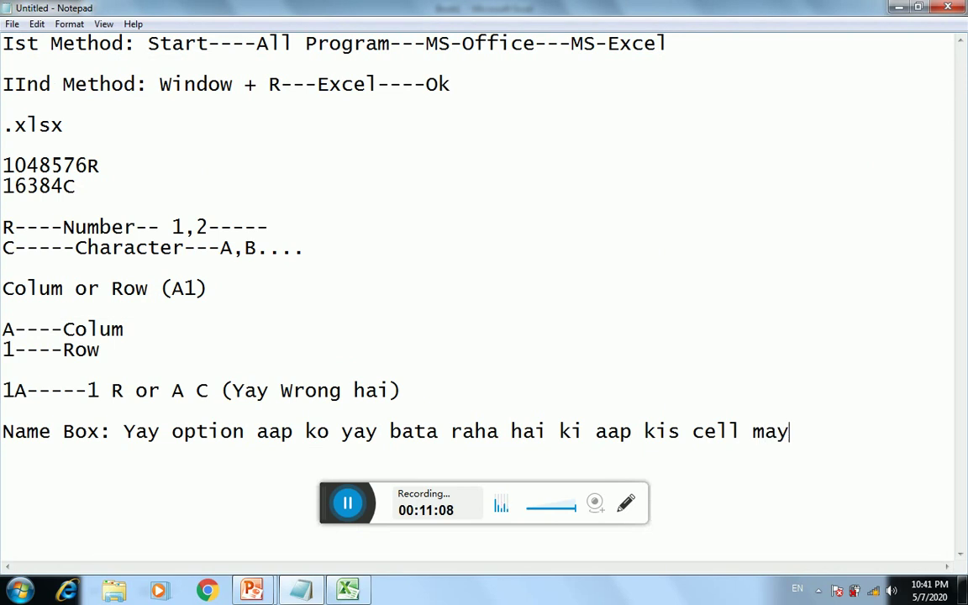
pyautogui.write('work')
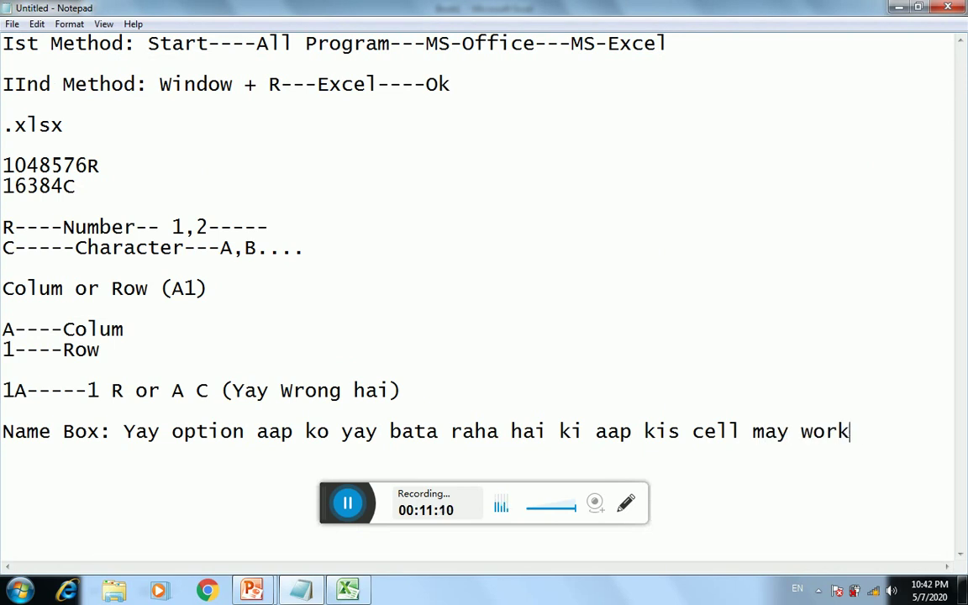
pyautogui.write(' kar')
pyautogui.press('Return')
pyautogui.write('ra')
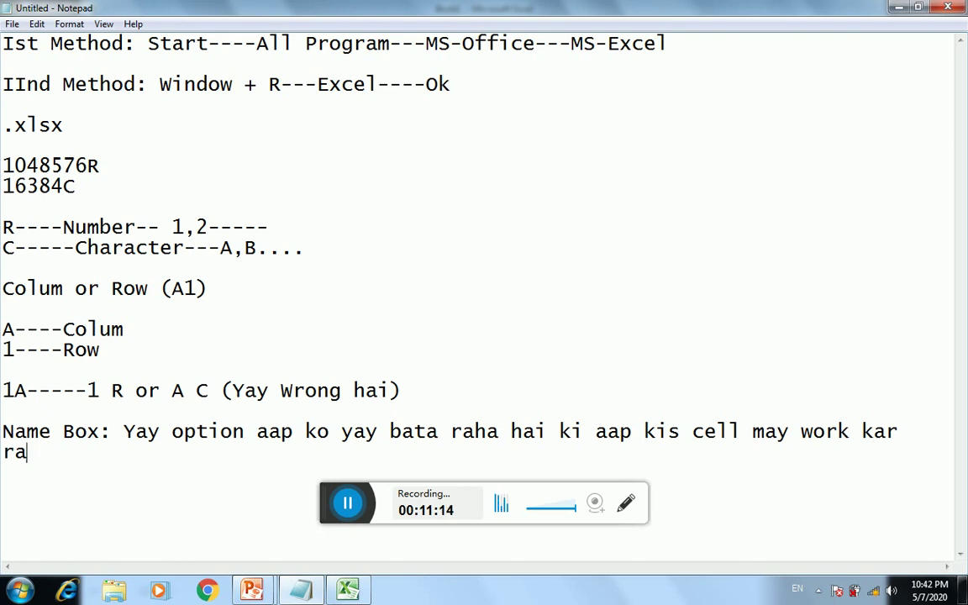
pyautogui.write('hay h')
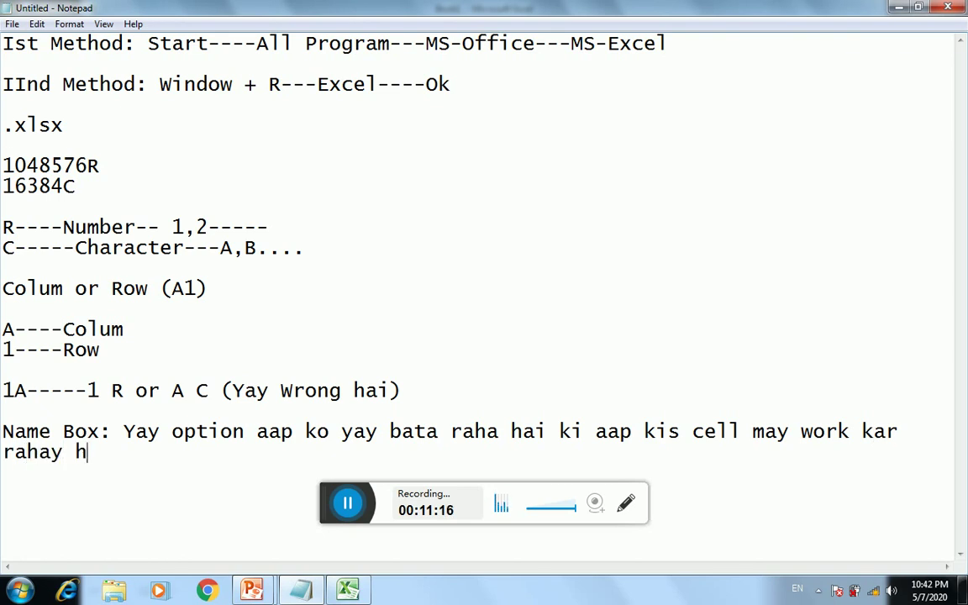
pyautogui.write('ai.')
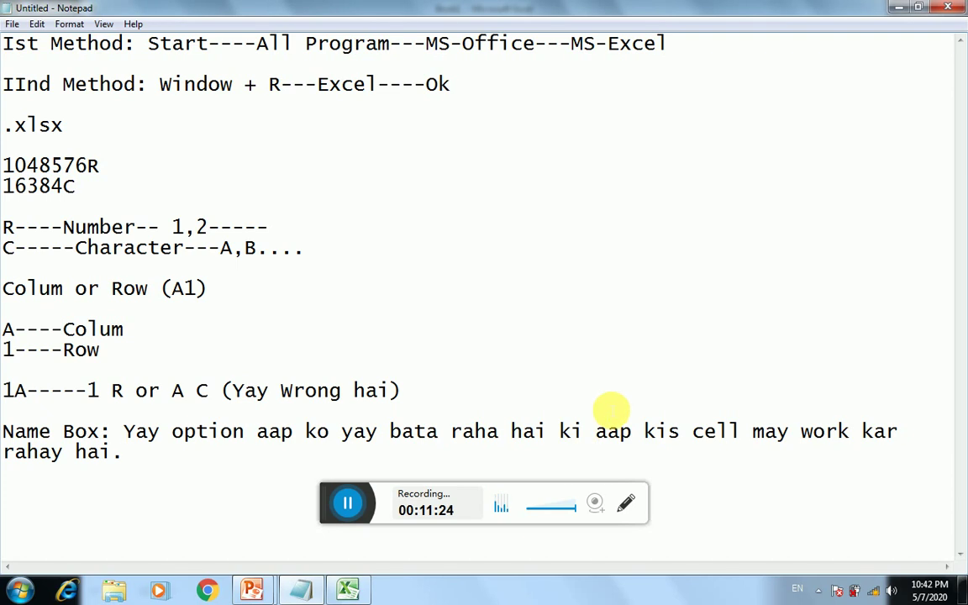
pyautogui.press('BackSpace')
pyautogui.write(',')
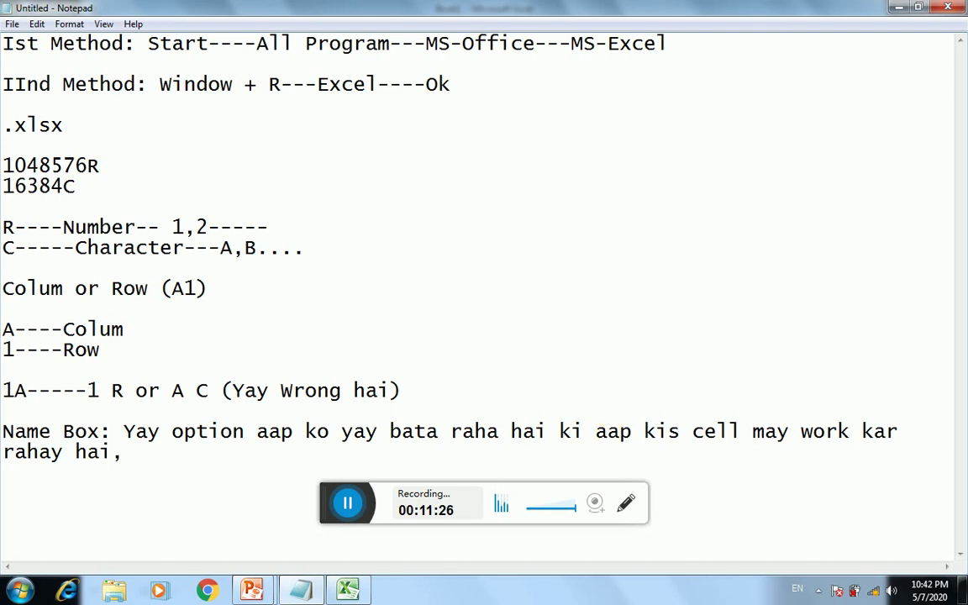
pyautogui.write(' jis ce')
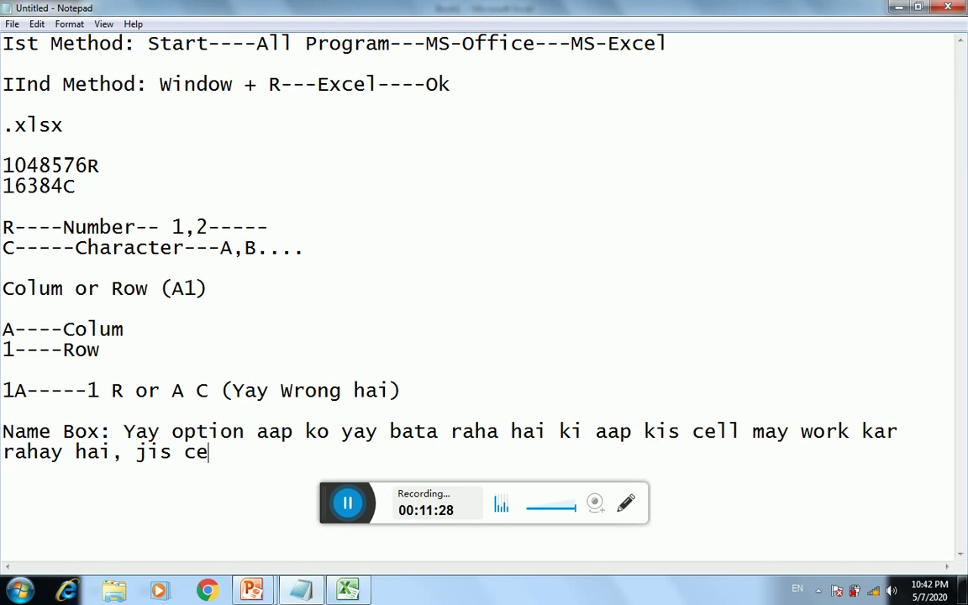
pyautogui.write('ll may ')
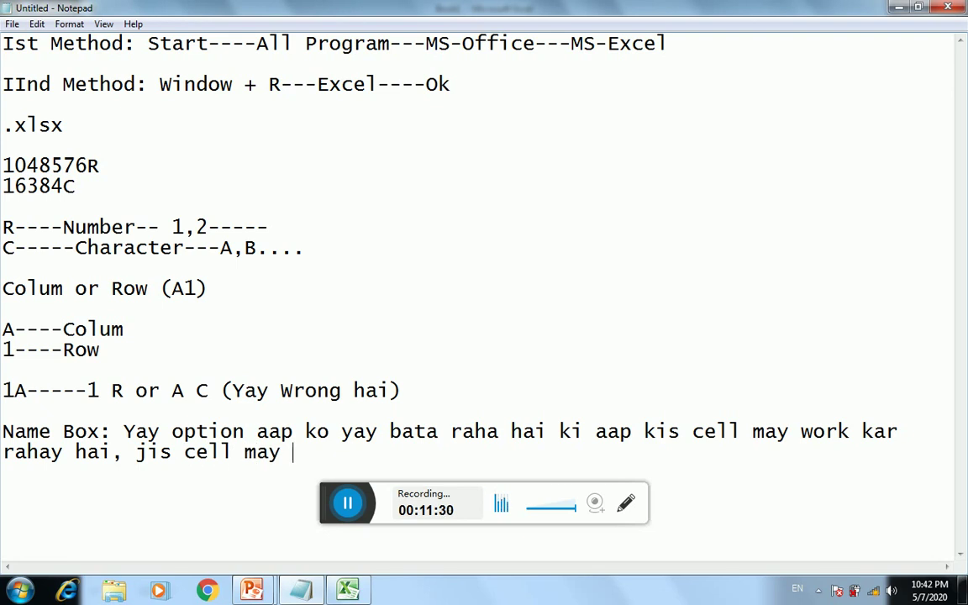
pyautogui.write('hum wor')
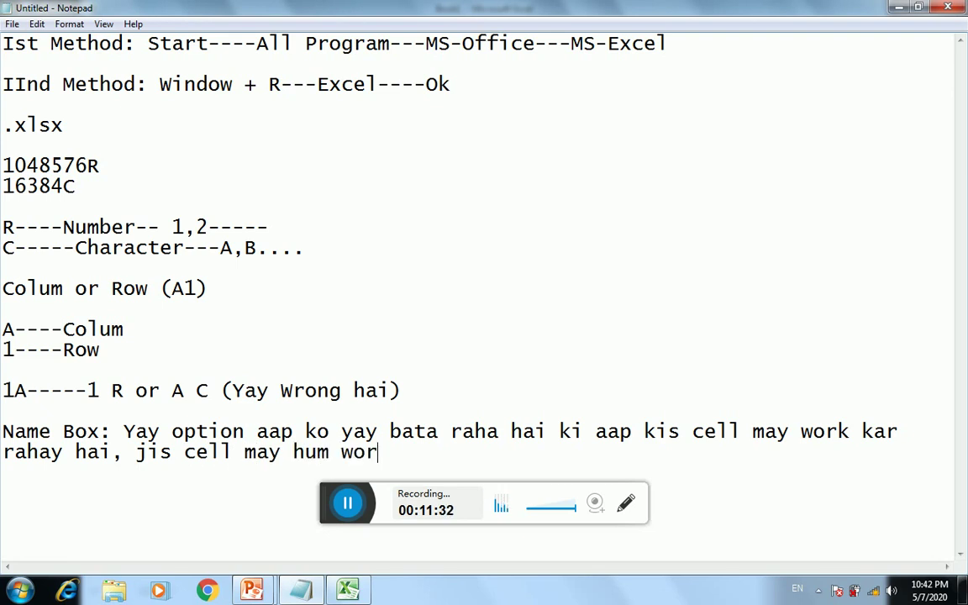
pyautogui.write('k kart')
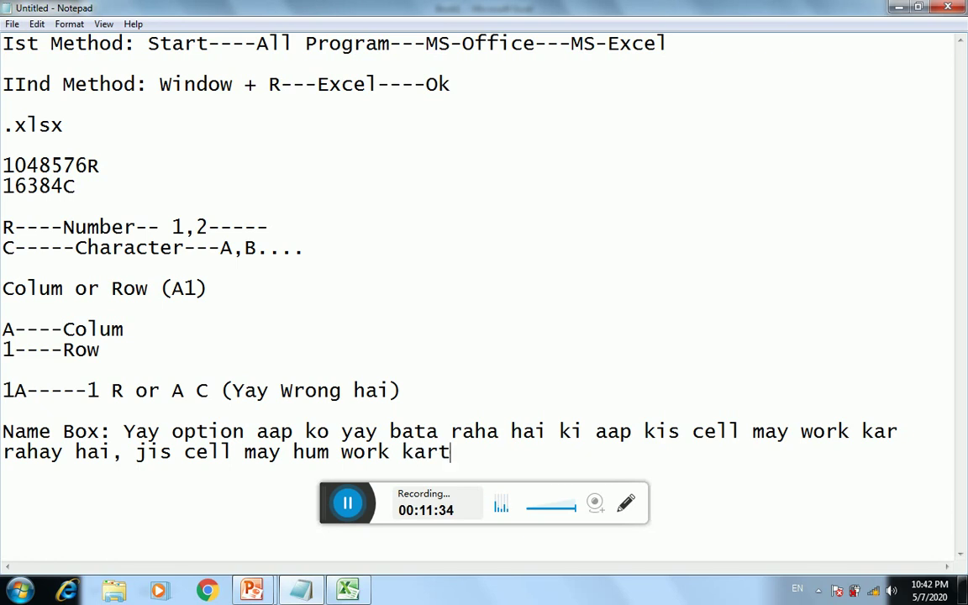
pyautogui.write('ay hai, ')
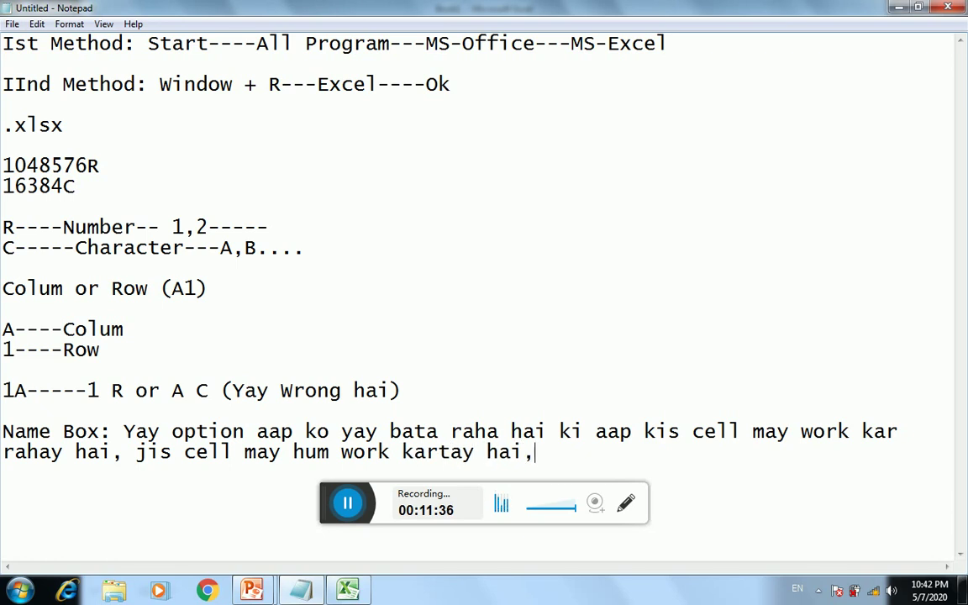
pyautogui.write('ussa')
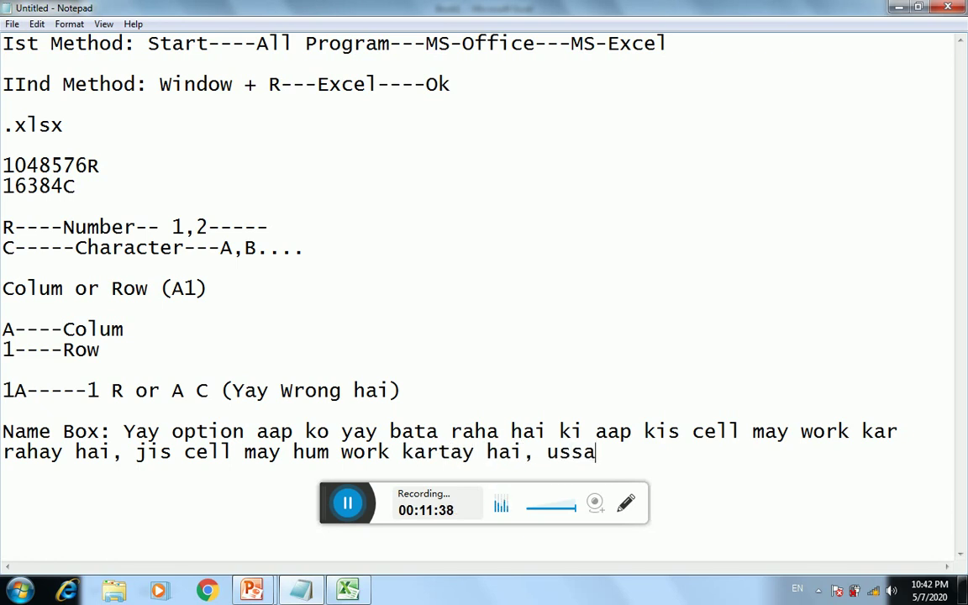
pyautogui.write('y ac')
pyautogui.write('tive cell ')
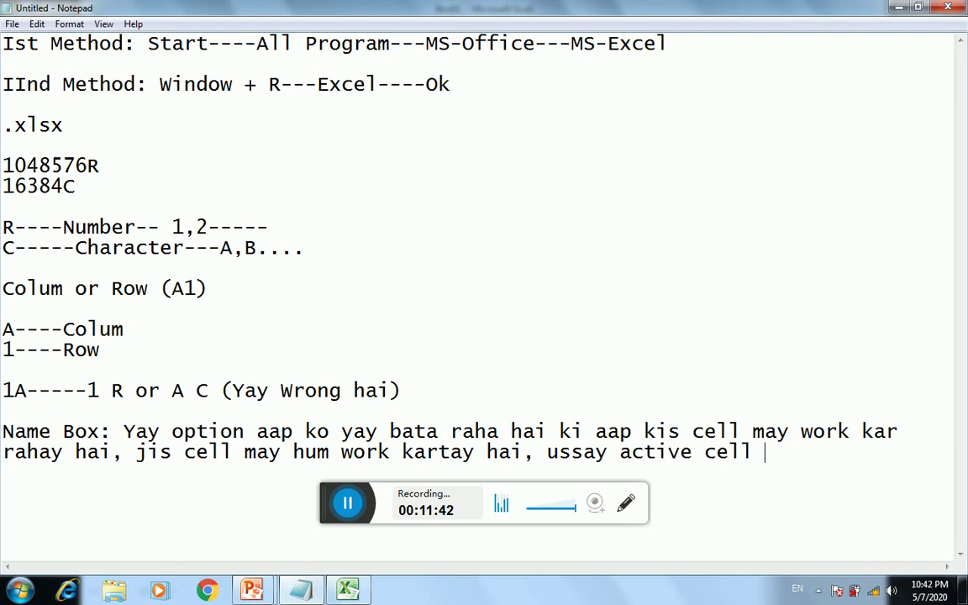
pyautogui.write('bahi')
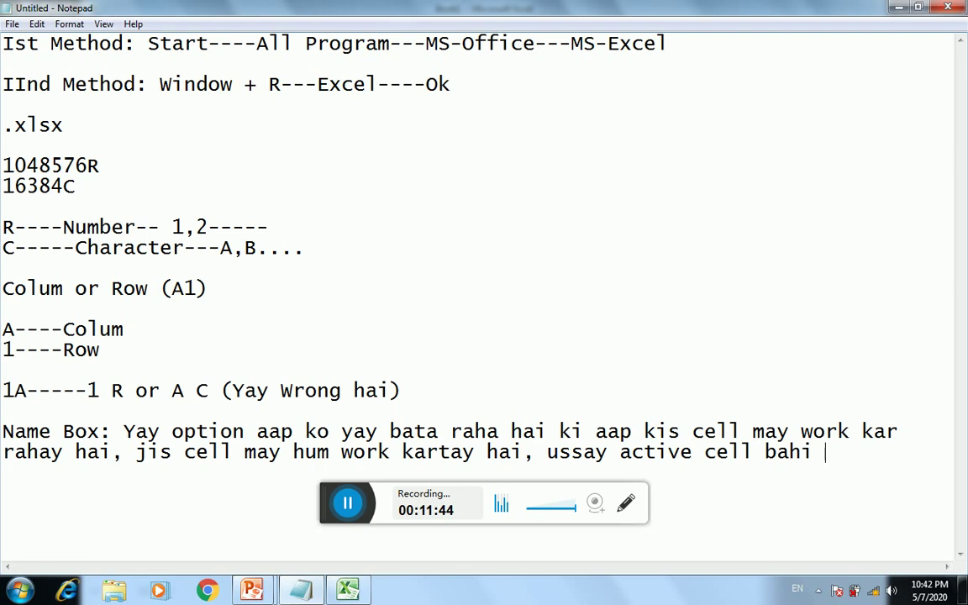
pyautogui.write(' kahta')
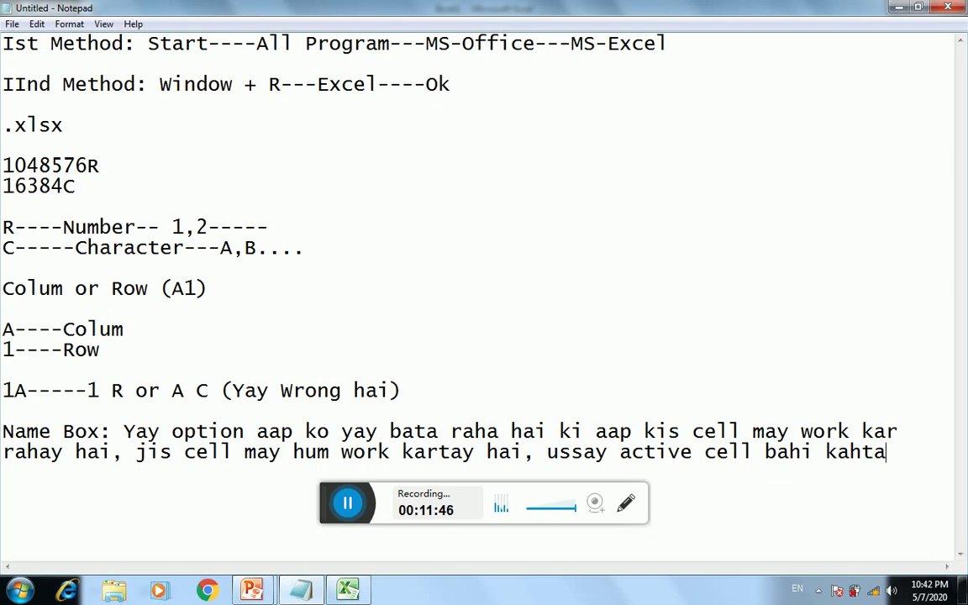
pyautogui.write('y hai.')
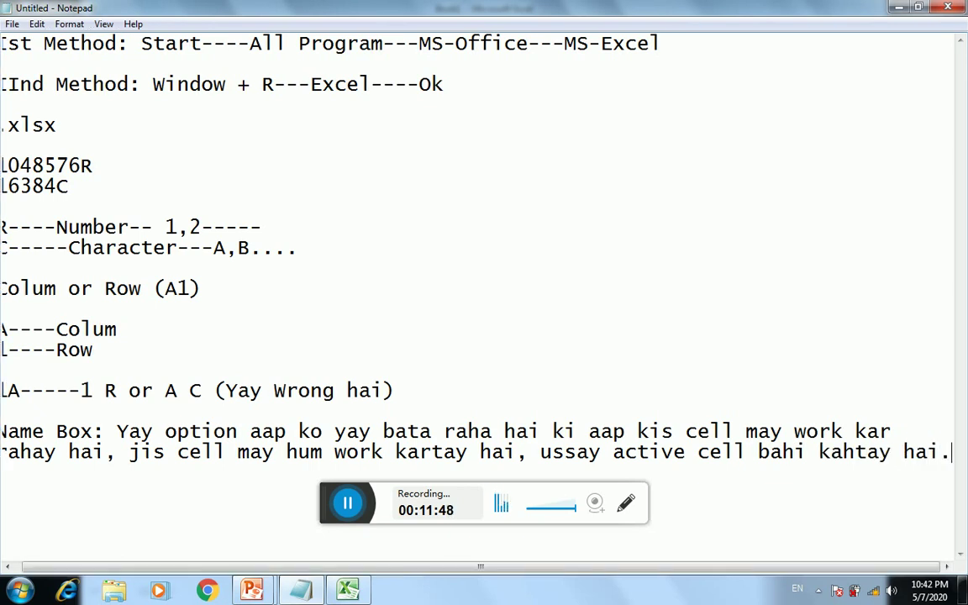
pyautogui.press('Return')
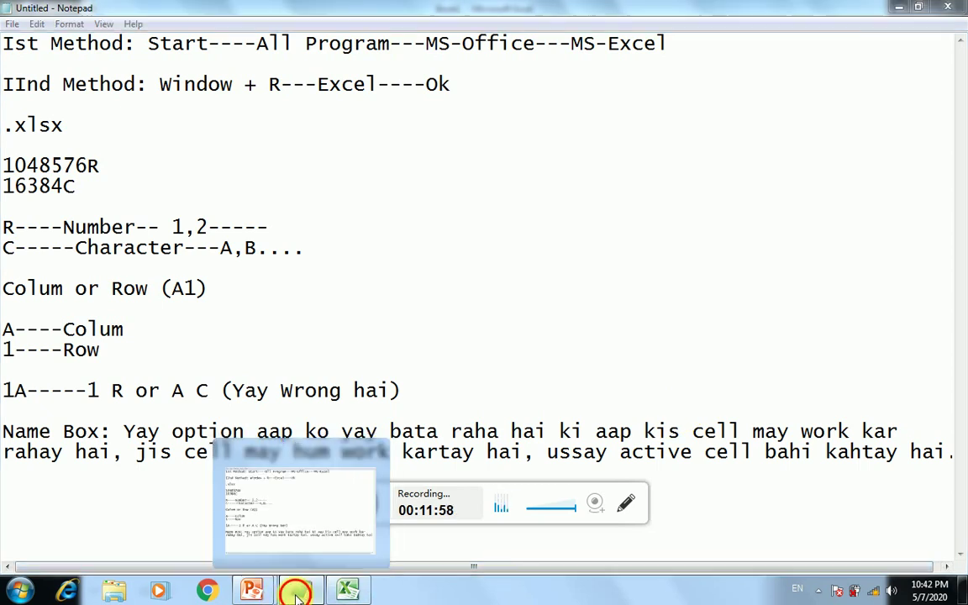
# Step: With Notepad minimized, select J5 and then B5 to show the Name Box updating
pyautogui.click(297, 588)
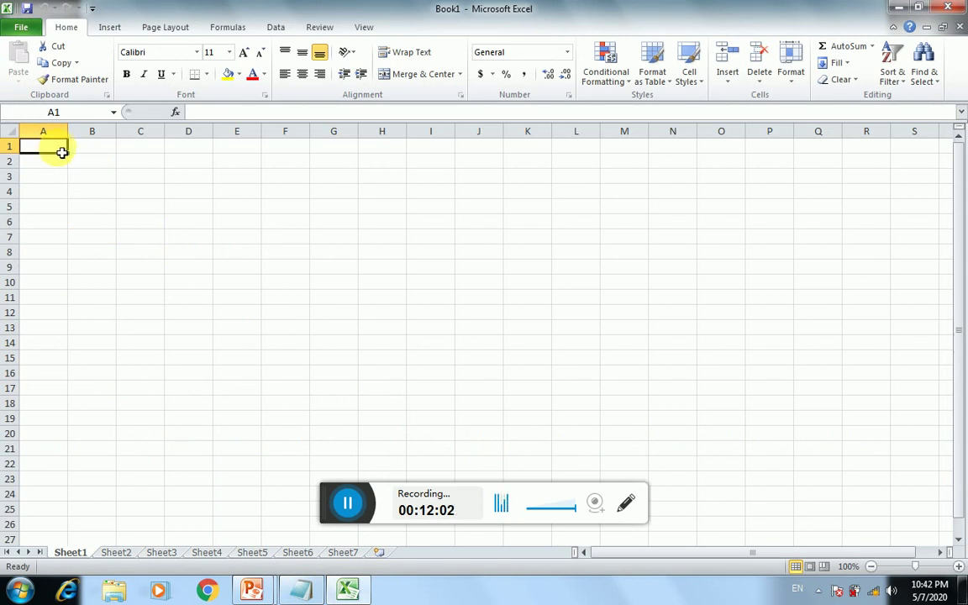
pyautogui.click(467, 209)
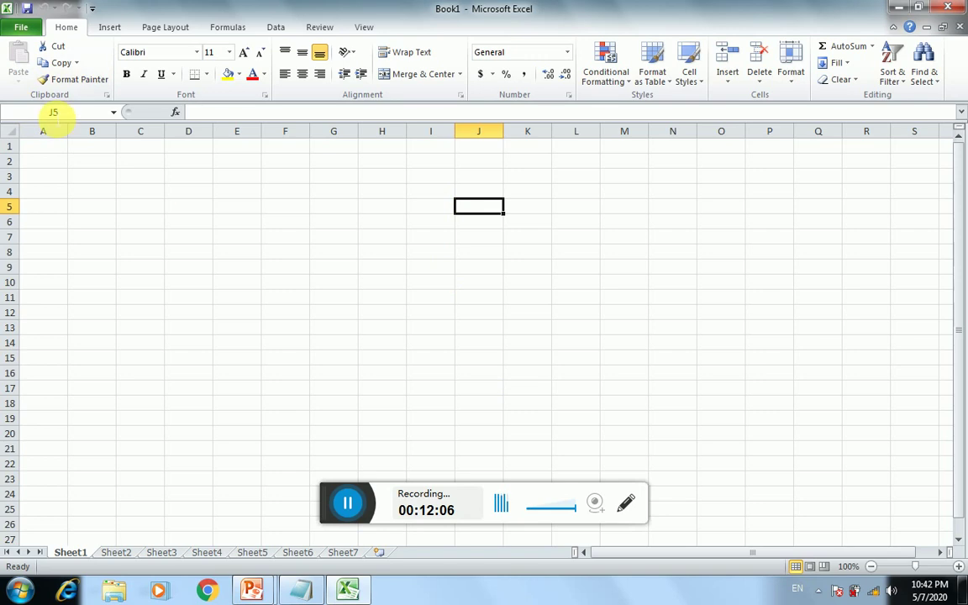
pyautogui.click(79, 214)
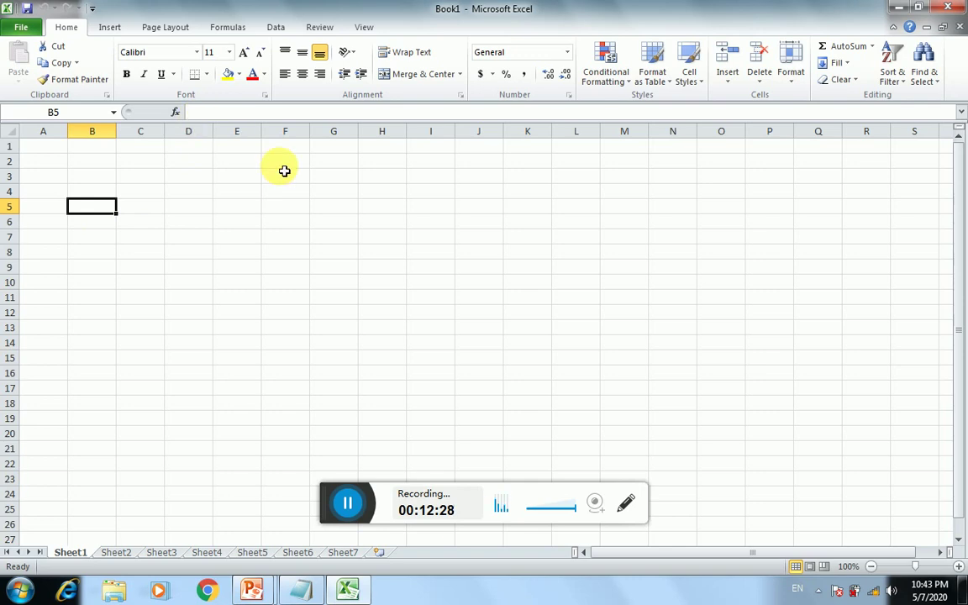
# Step: Add the note 'Formula Bar: Yay area yay batata hai ki cell may kon sa formula use kiya gaya hai.'
pyautogui.click(300, 590)
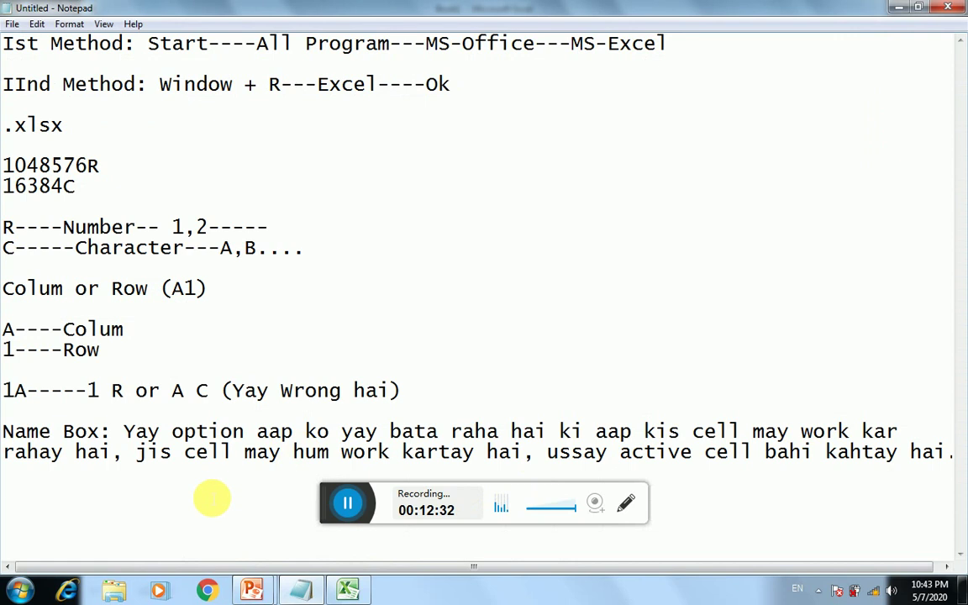
pyautogui.press('Return')
pyautogui.press('Return')
pyautogui.press('Return')
pyautogui.press('Return')
pyautogui.press('Return')
pyautogui.press('Return')
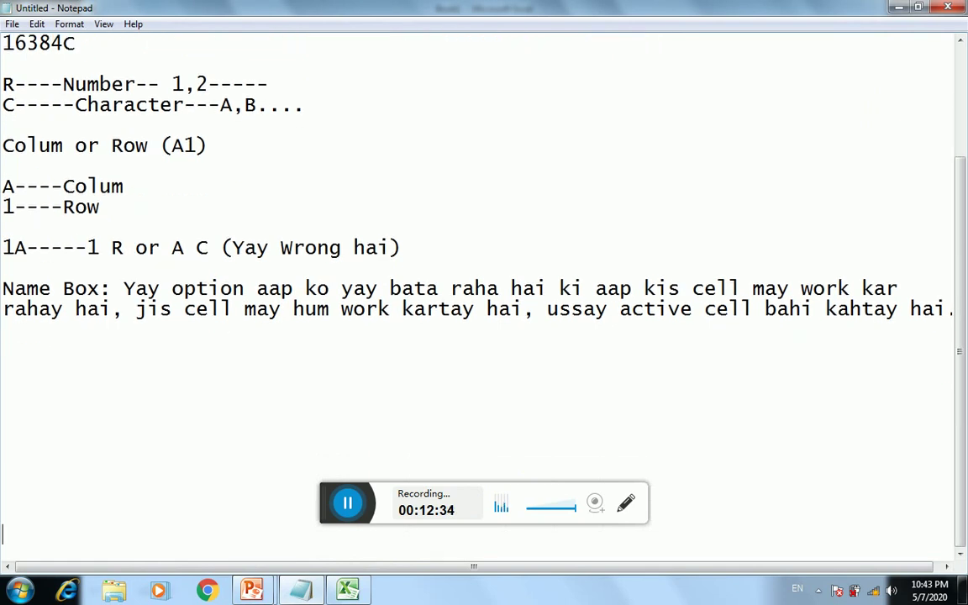
pyautogui.press('Return')
pyautogui.press('Return')
pyautogui.press('Up')
pyautogui.press('Up')
pyautogui.press('Up')
pyautogui.press('Up')
pyautogui.press('Up')
pyautogui.press('Up')
pyautogui.press('Up')
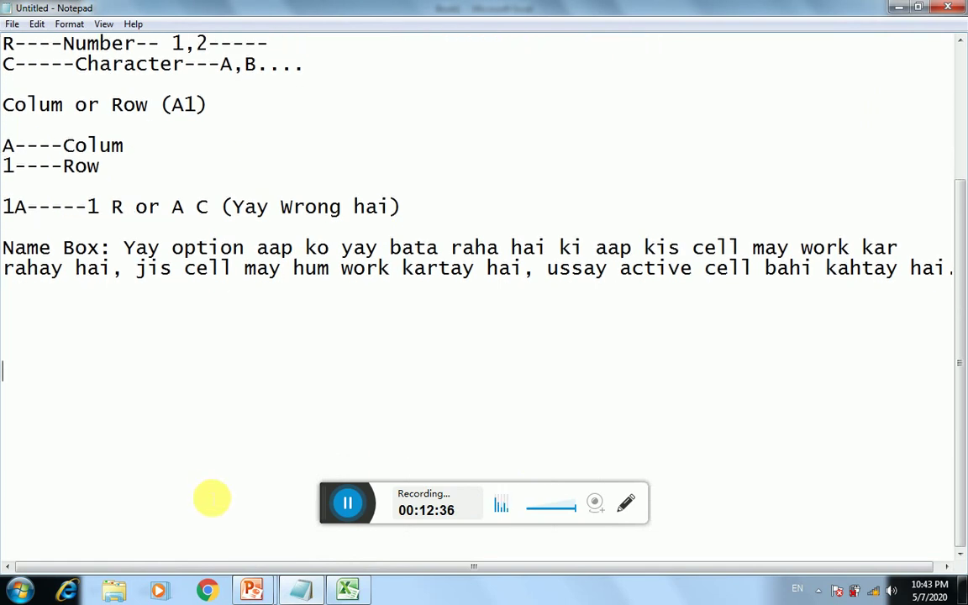
pyautogui.press('Up')
pyautogui.press('Up')
pyautogui.press('Up')
pyautogui.write('Form')
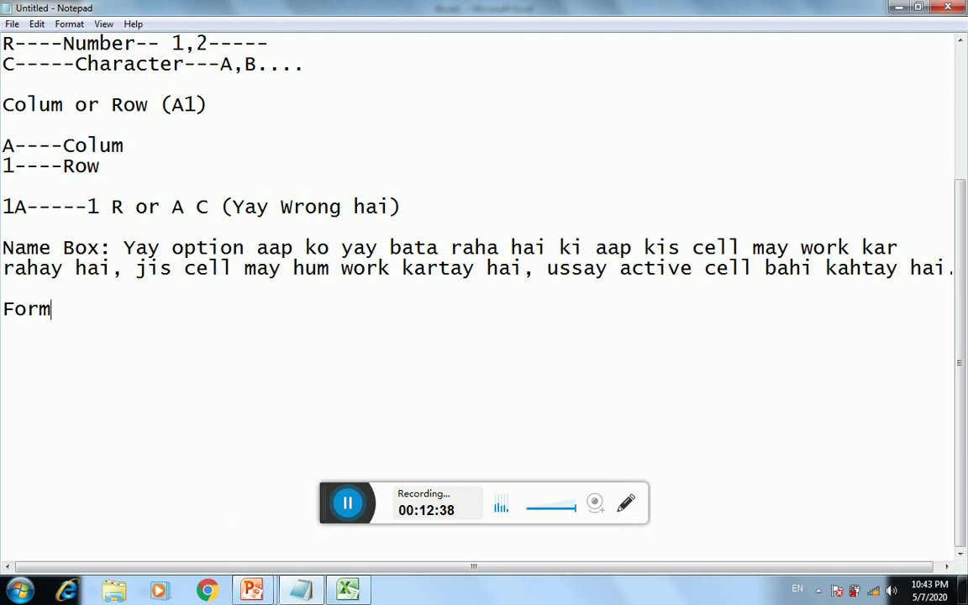
pyautogui.write('ula Bar')
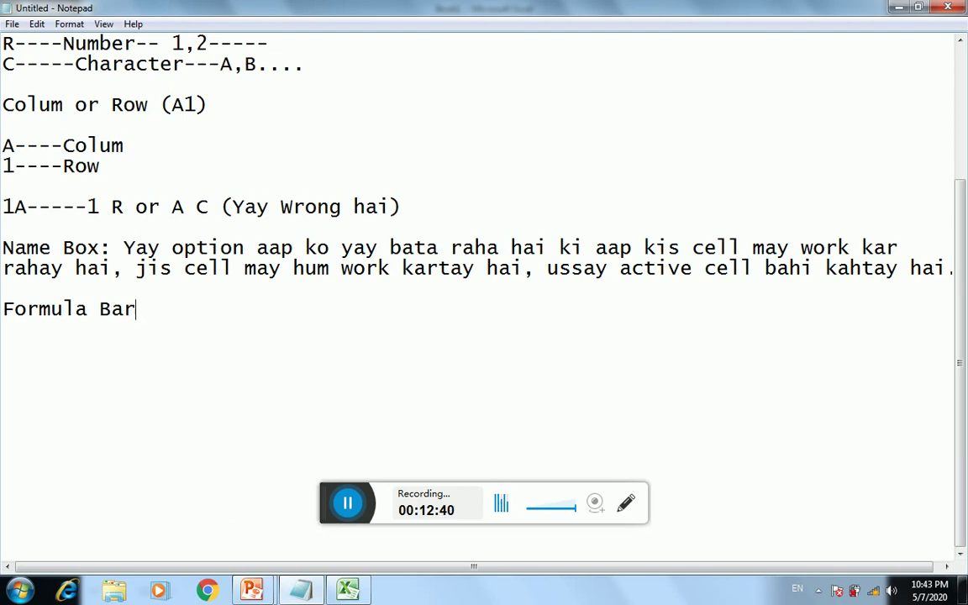
pyautogui.write(': ')
pyautogui.write('Yay ')
pyautogui.write('area ')
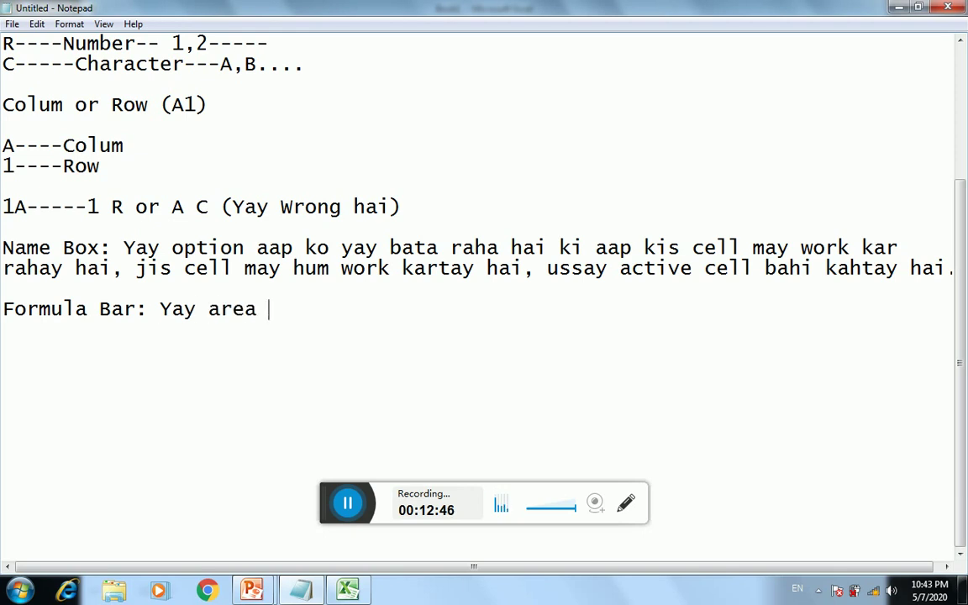
pyautogui.write('yay bat')
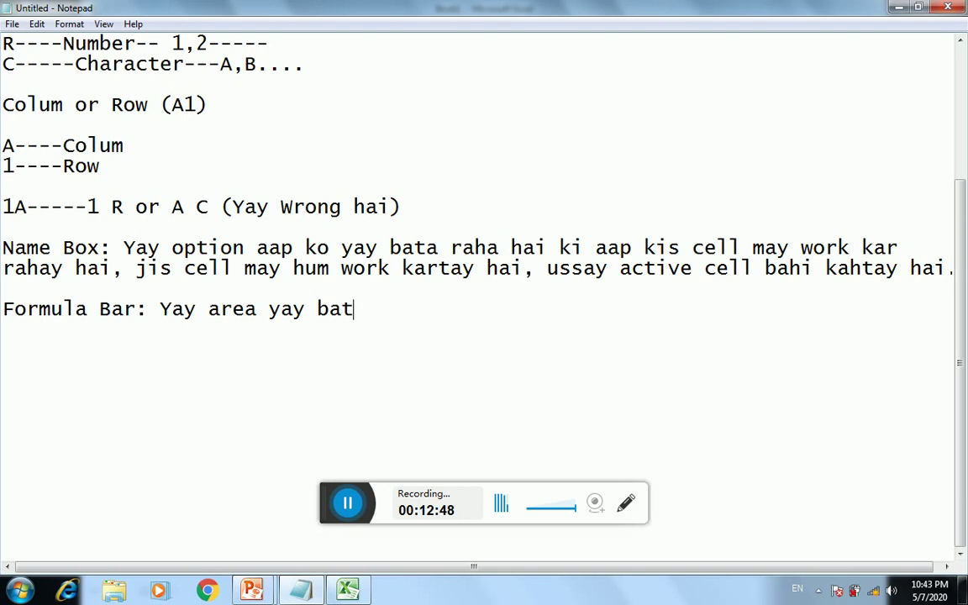
pyautogui.write('ata hai ')
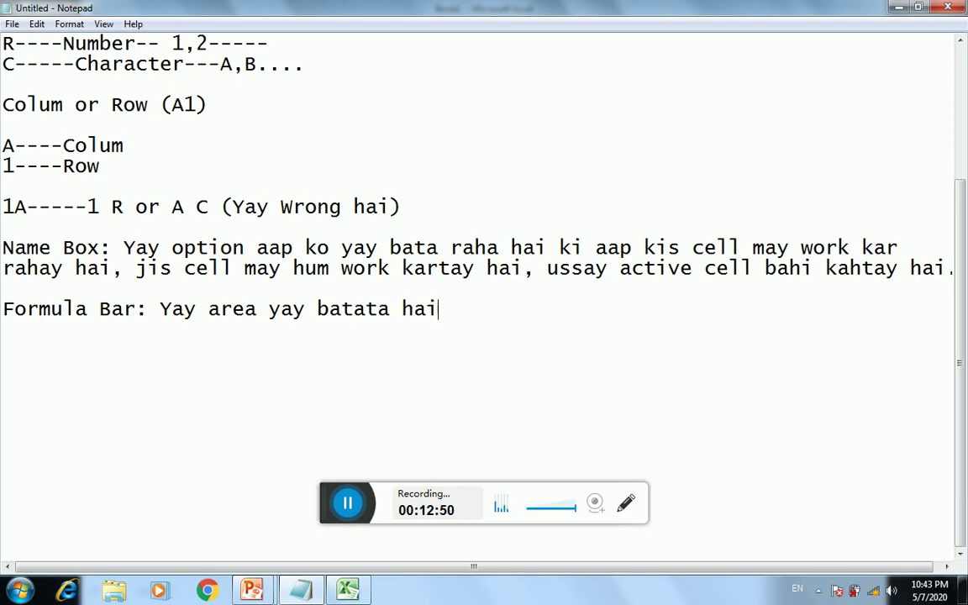
pyautogui.write('ki c')
pyautogui.write('ell may ')
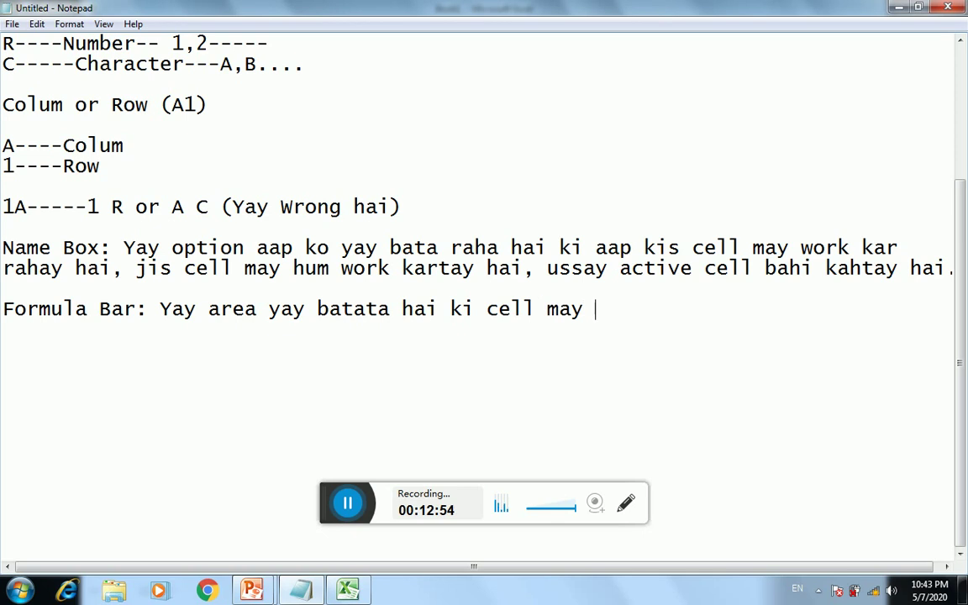
pyautogui.write('kon sa ')
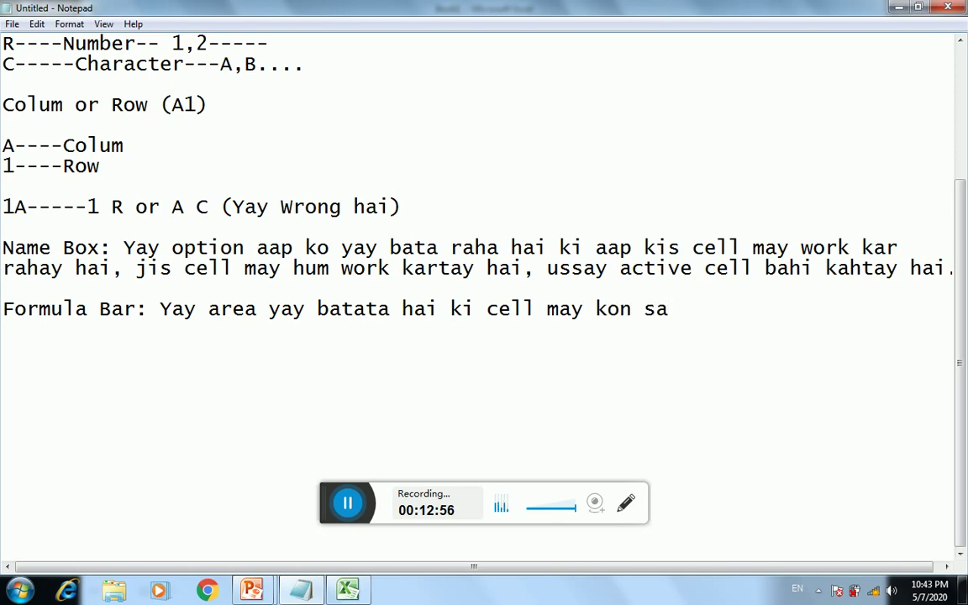
pyautogui.write('formula ')
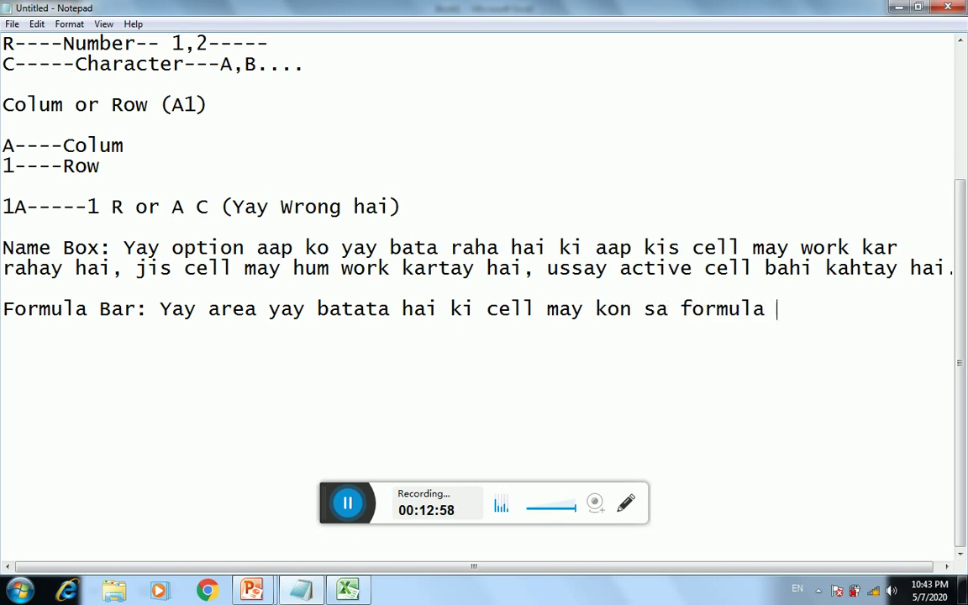
pyautogui.write('use ')
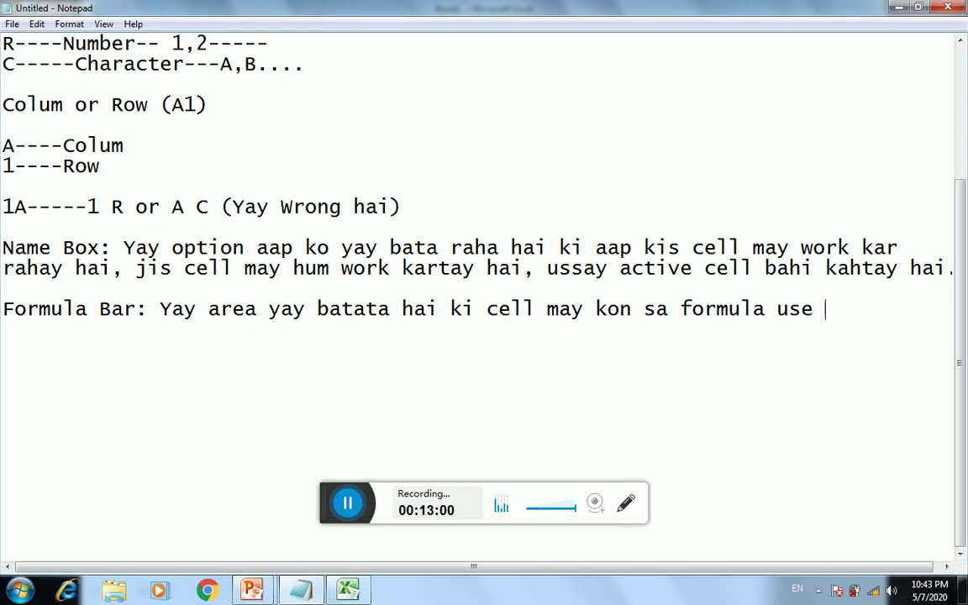
pyautogui.write('kiya gaya ')
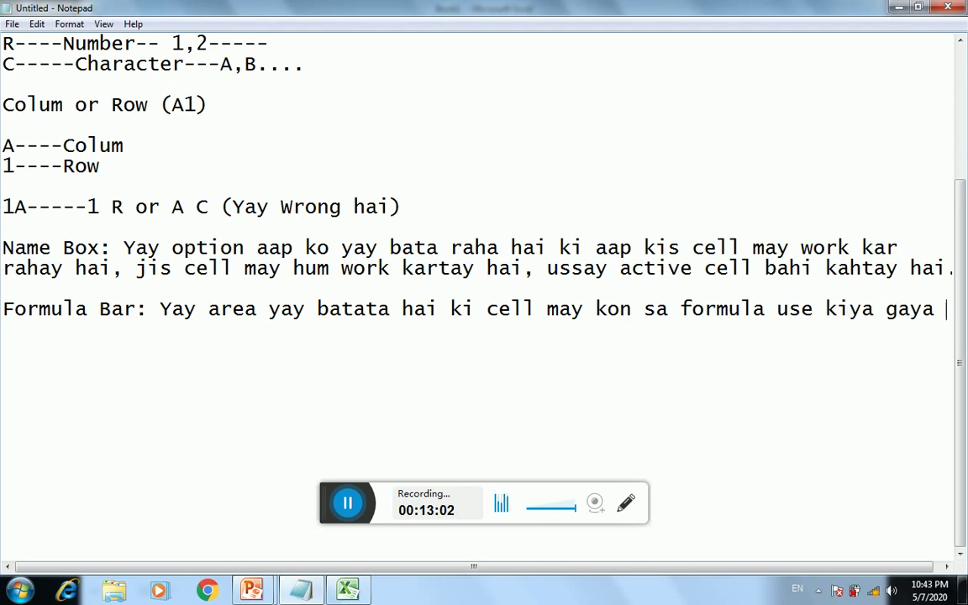
pyautogui.write('hai.')
pyautogui.press('Home')
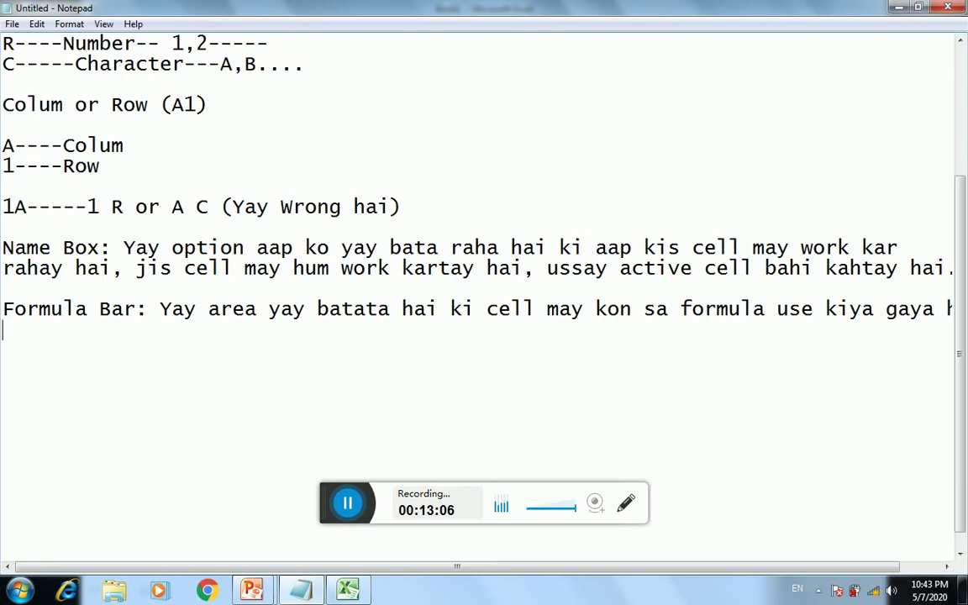
# Step: Switch from Notepad to the Book1 workbook in Excel
pyautogui.click(352, 589)
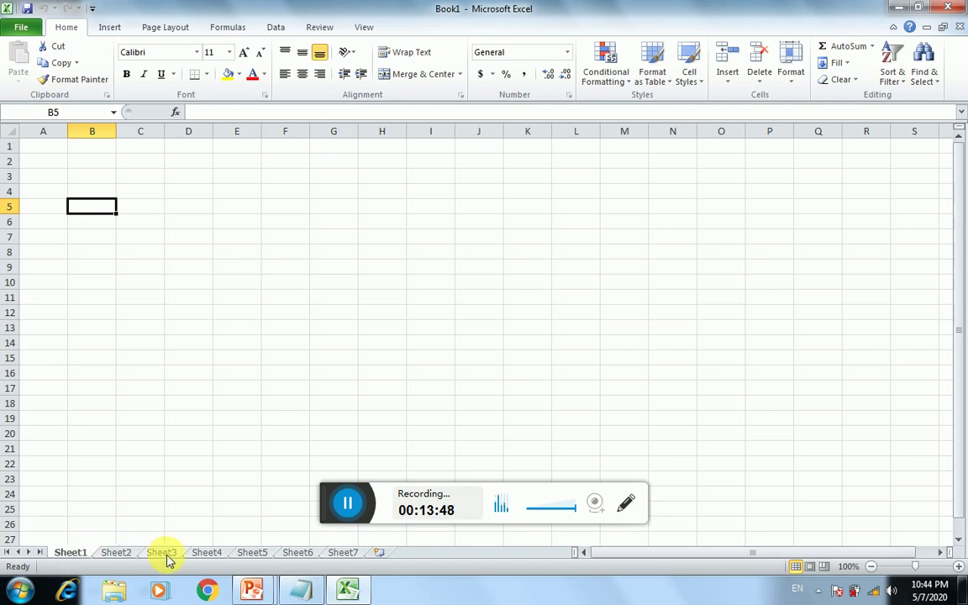
# Step: Rename Sheet1 to Data
pyautogui.rightClick(73, 552)
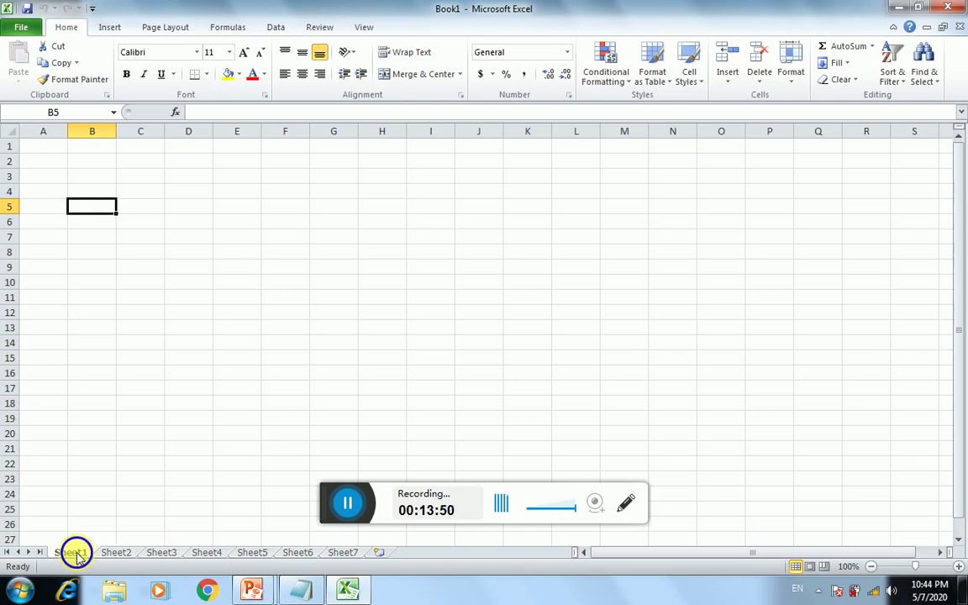
pyautogui.click(143, 422)
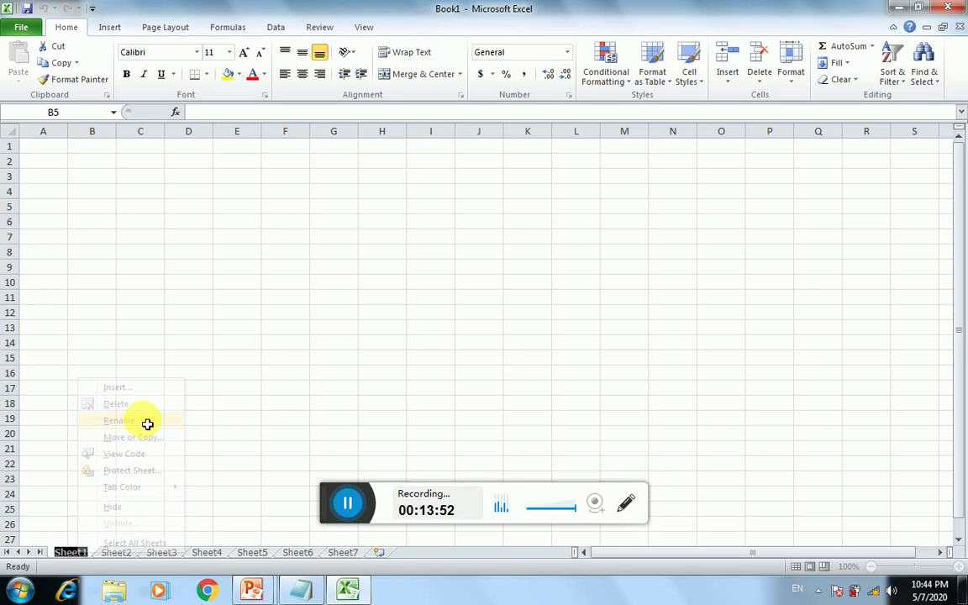
pyautogui.write('Data')
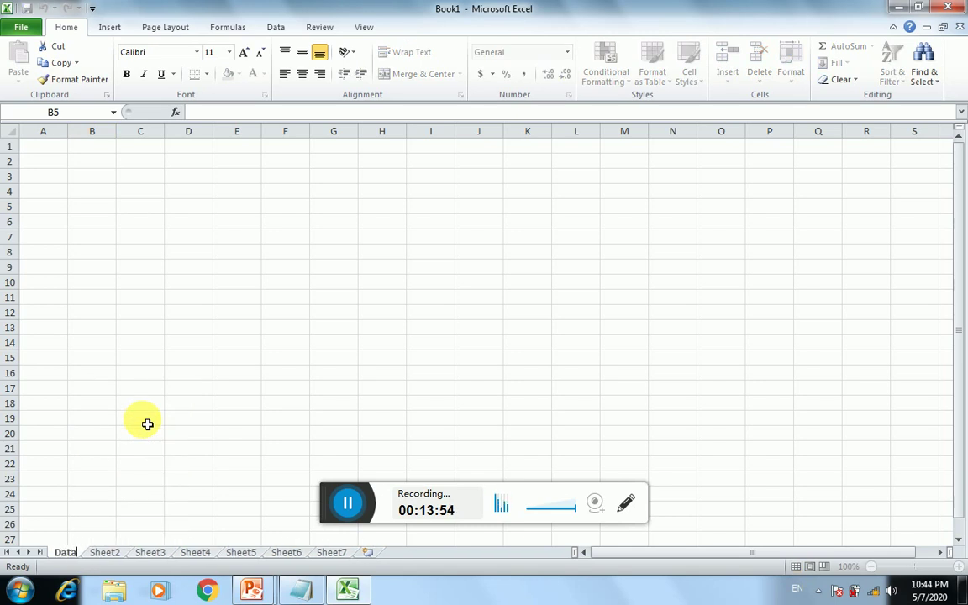
pyautogui.click(147, 424)
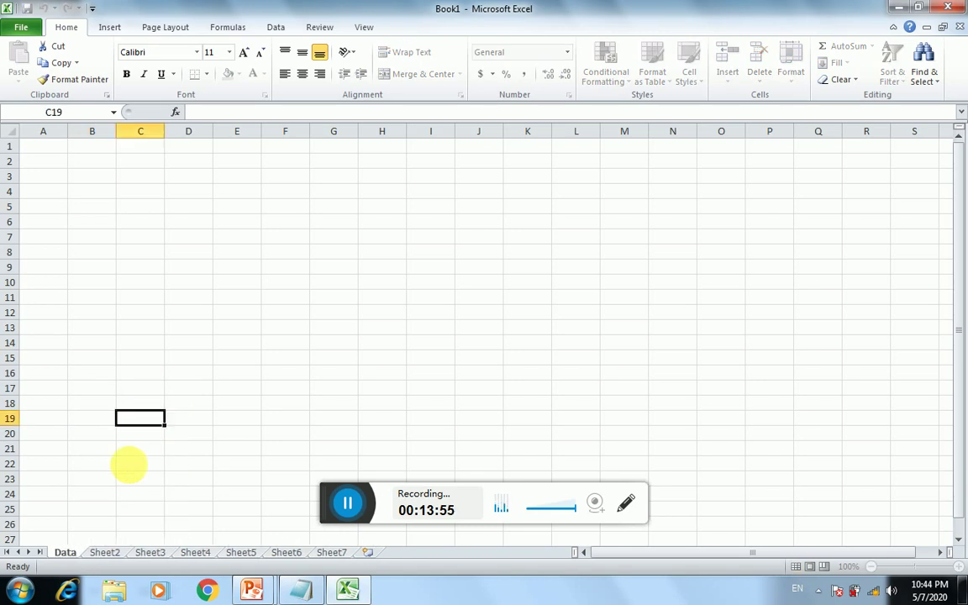
# Step: Rename Sheet2 to Employee
pyautogui.rightClick(115, 557)
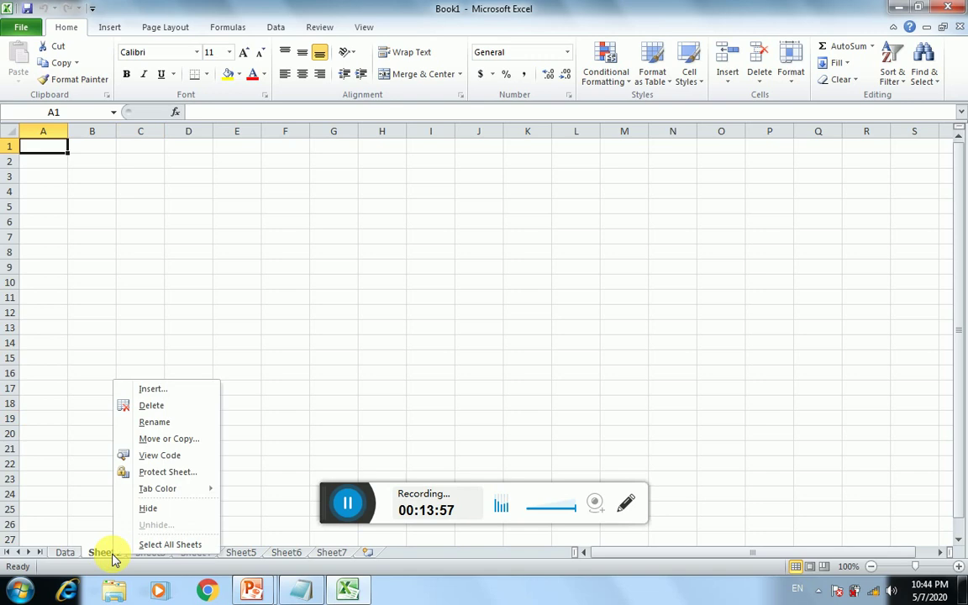
pyautogui.click(172, 425)
pyautogui.write('mploy')
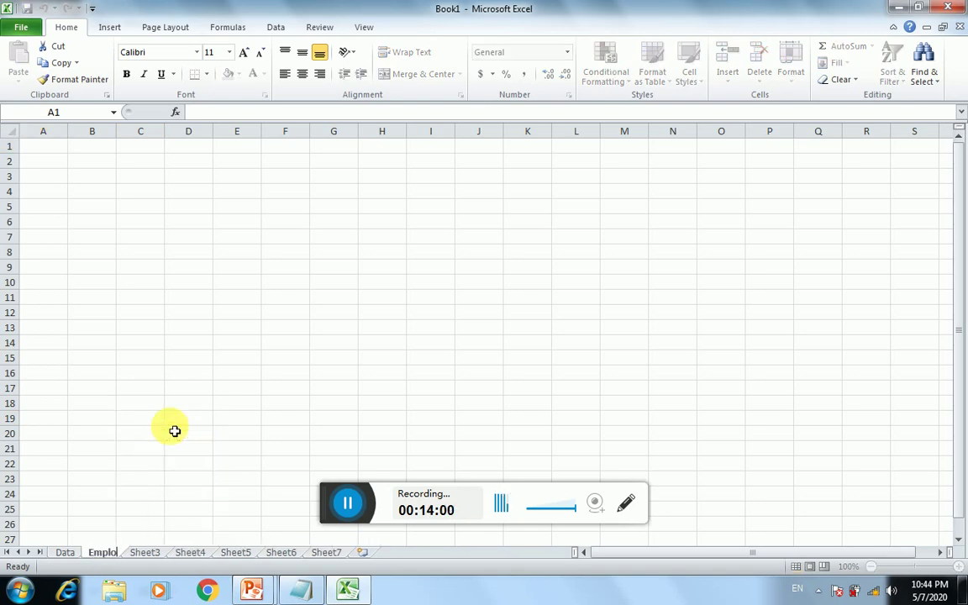
pyautogui.write('ee')
pyautogui.click(159, 439)
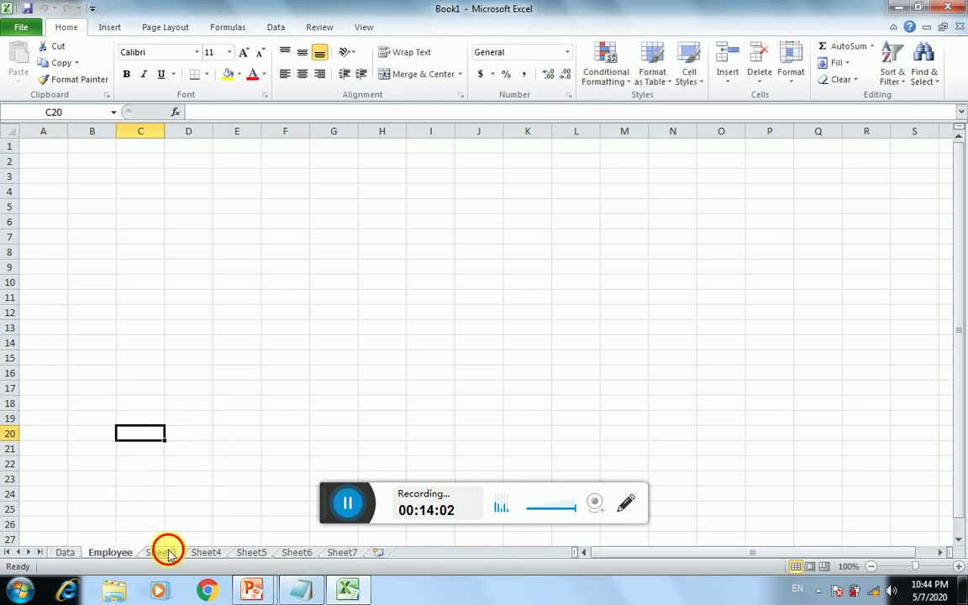
# Step: Rename Sheet3 to Student, then return to the Data sheet
pyautogui.click(168, 550)
pyautogui.rightClick(166, 552)
pyautogui.click(211, 417)
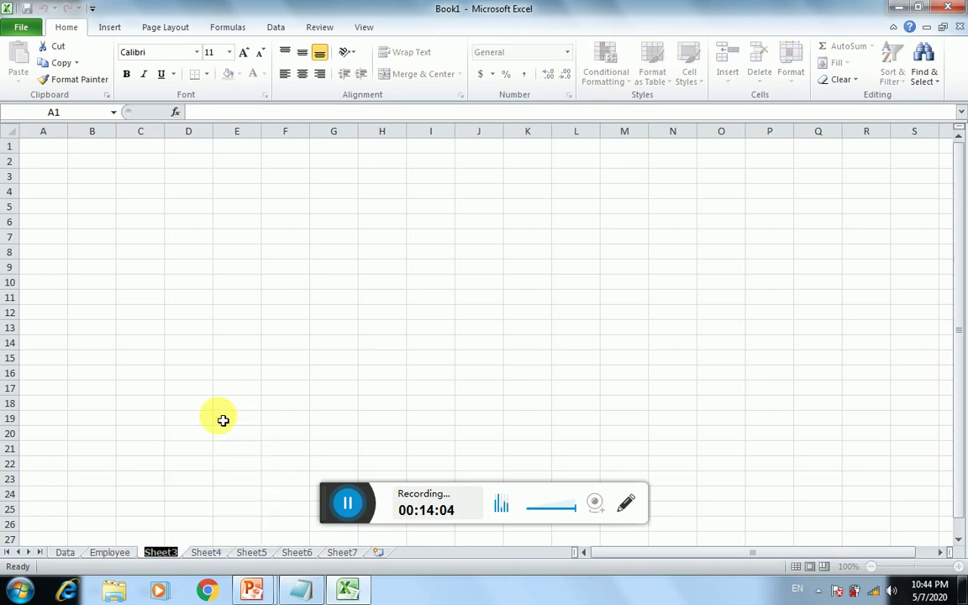
pyautogui.write('Student')
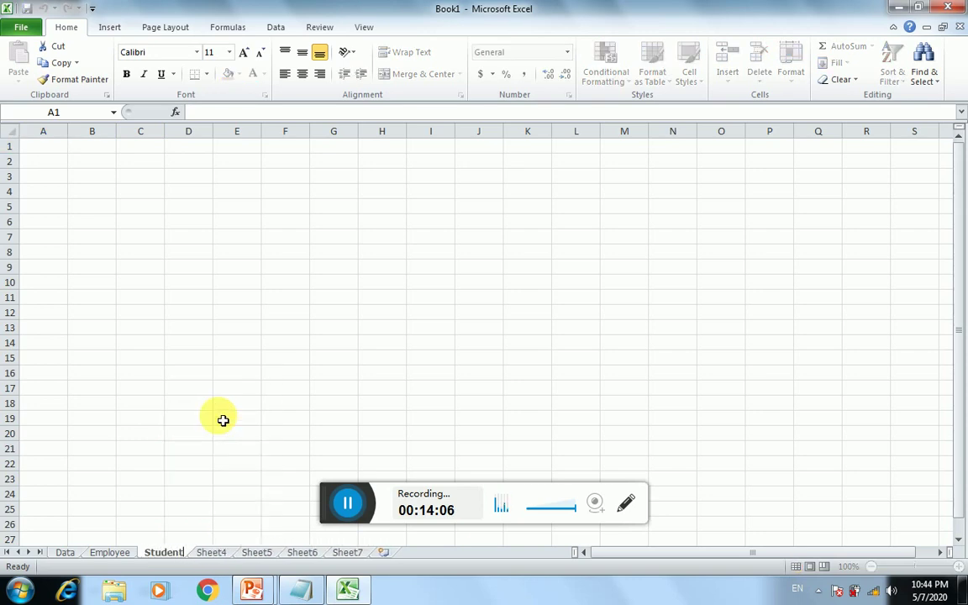
pyautogui.click(207, 389)
pyautogui.click(65, 552)
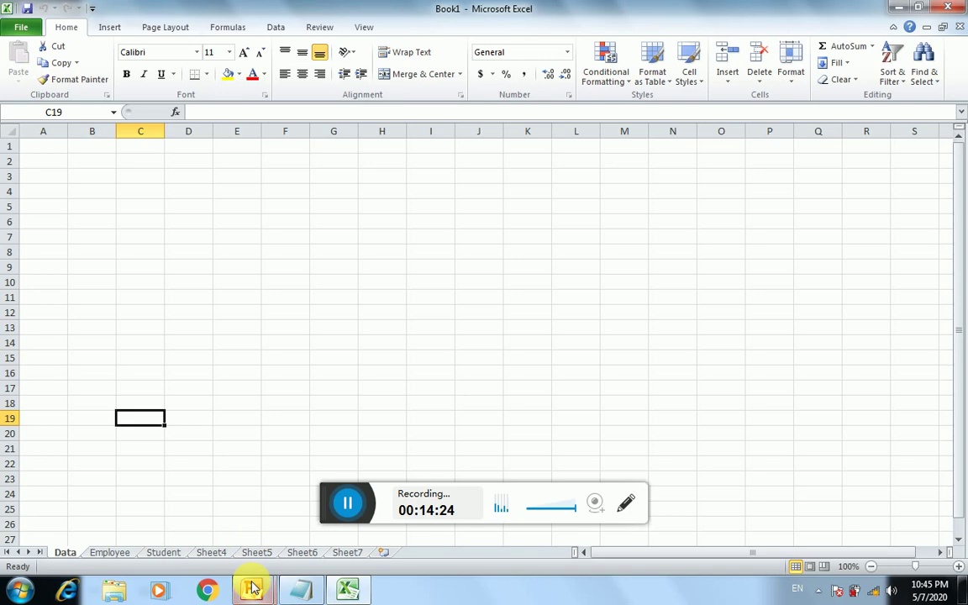
pyautogui.moveTo(252, 590)
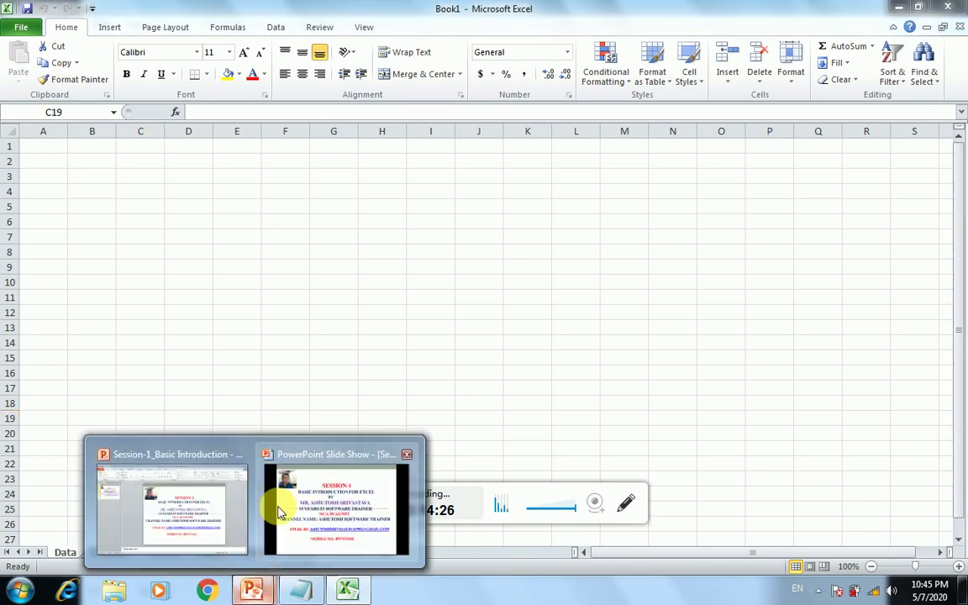
# Step: Switch to the PowerPoint slide show of the Session-1 Excel introduction title slide
pyautogui.click(284, 522)
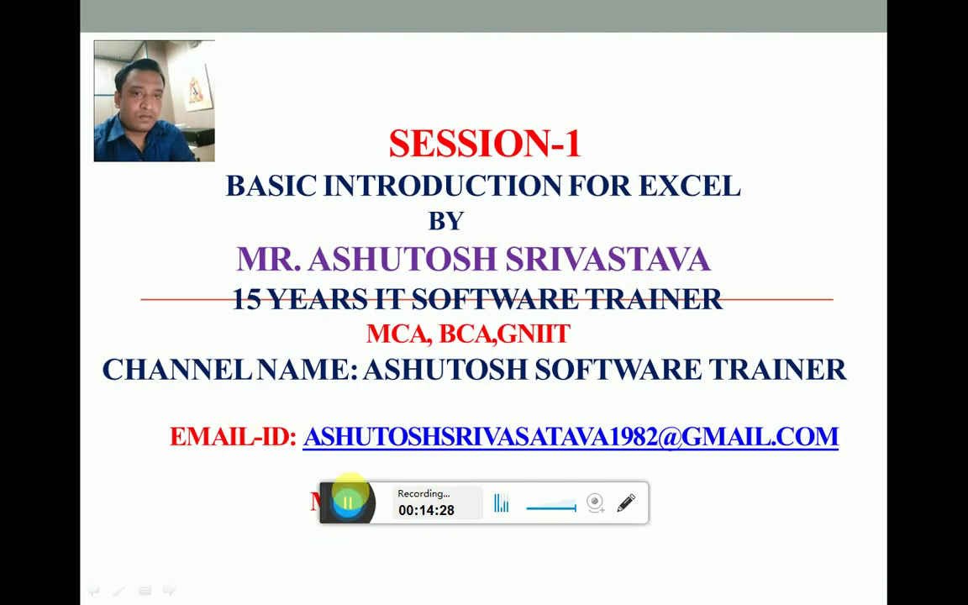